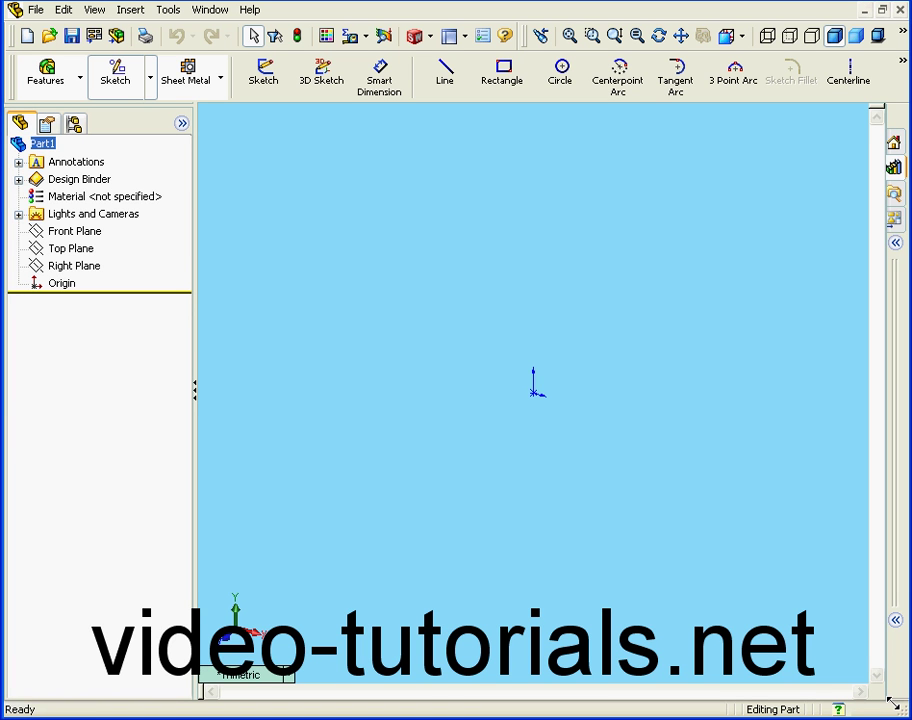
# - On the Front Plane, draw a vertical line up from the origin and a horizontal line rightward
pyautogui.click(444, 72)
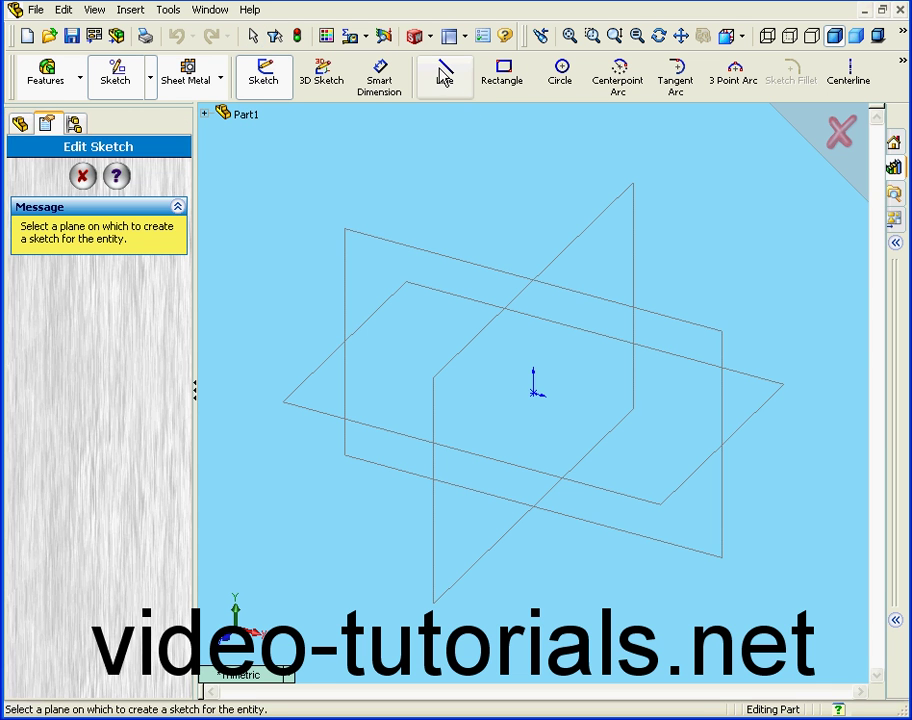
pyautogui.click(584, 296)
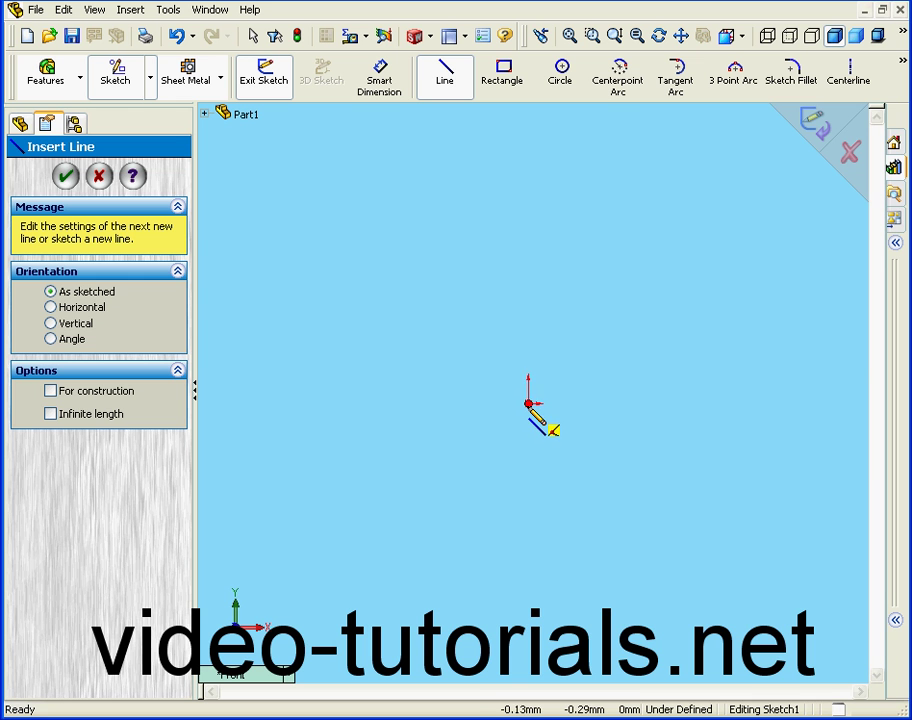
pyautogui.keyDown('ctrl'); pyautogui.moveTo(527, 414); pyautogui.dragTo(534, 394, button='middle'); pyautogui.keyUp('ctrl')
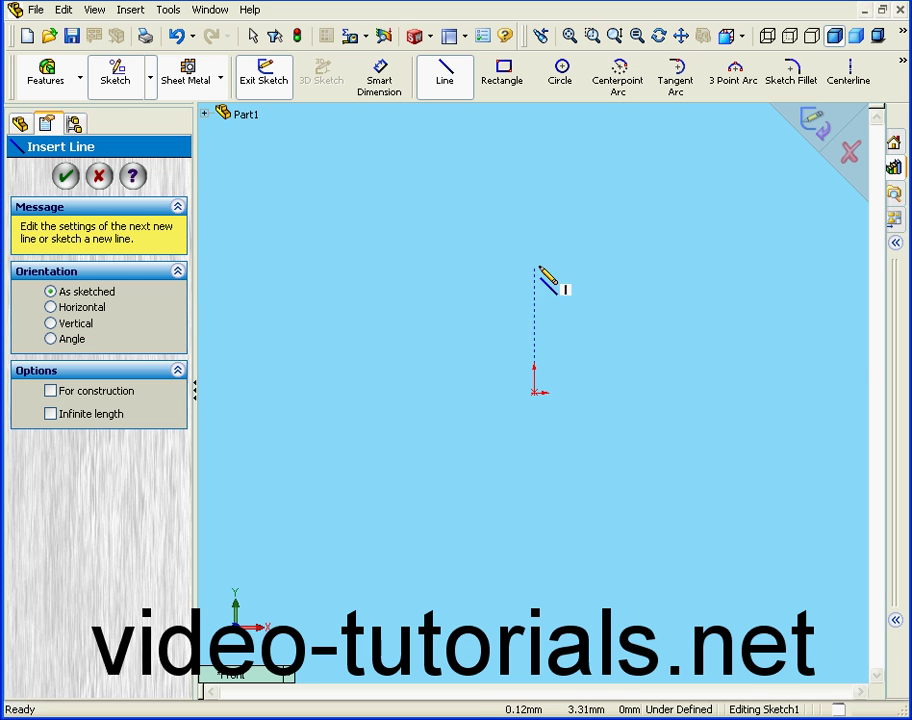
pyautogui.click(534, 248)
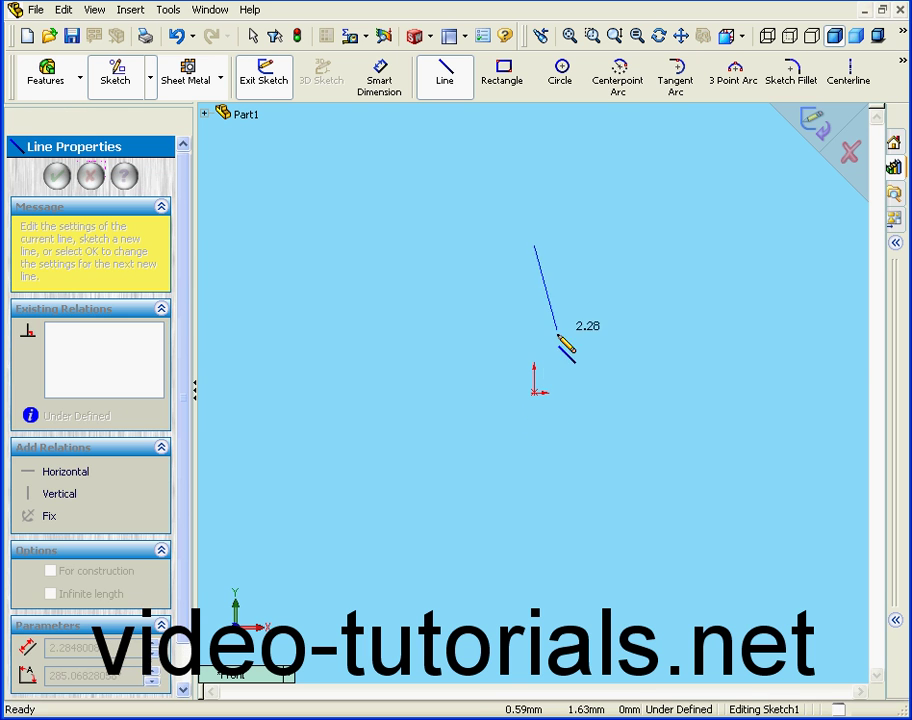
pyautogui.click(534, 393)
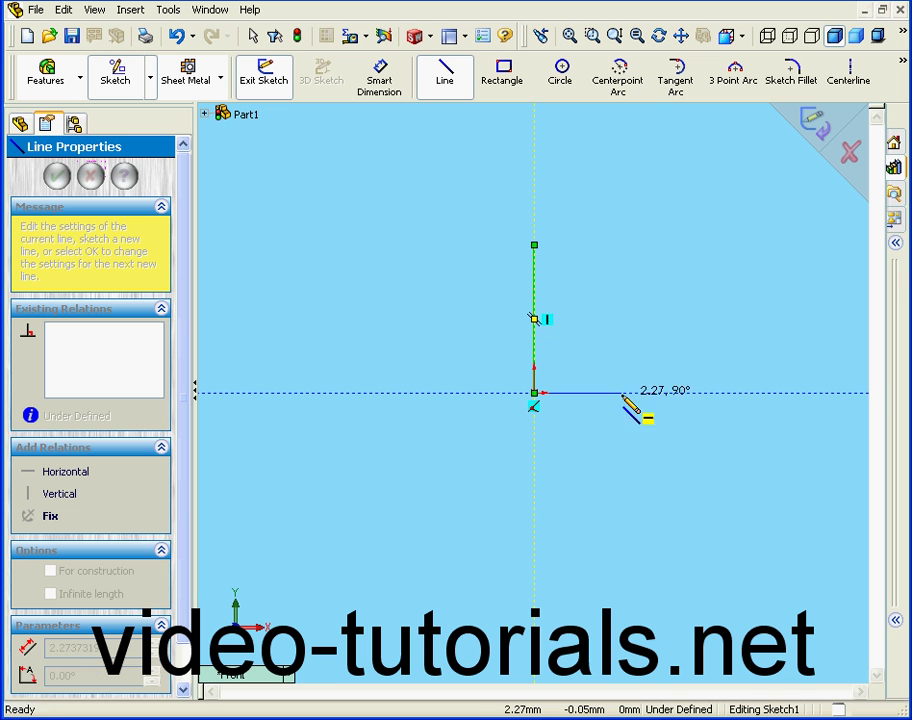
pyautogui.click(711, 393)
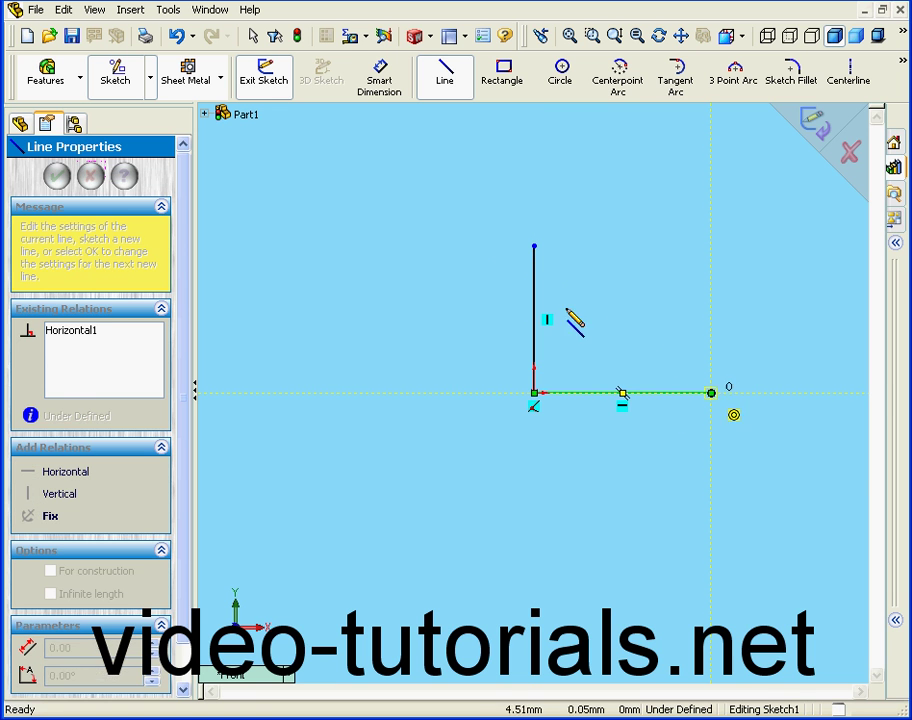
# - Dimension the vertical and horizontal legs to 5 mm each, then exit Sketch1
pyautogui.click(390, 90)
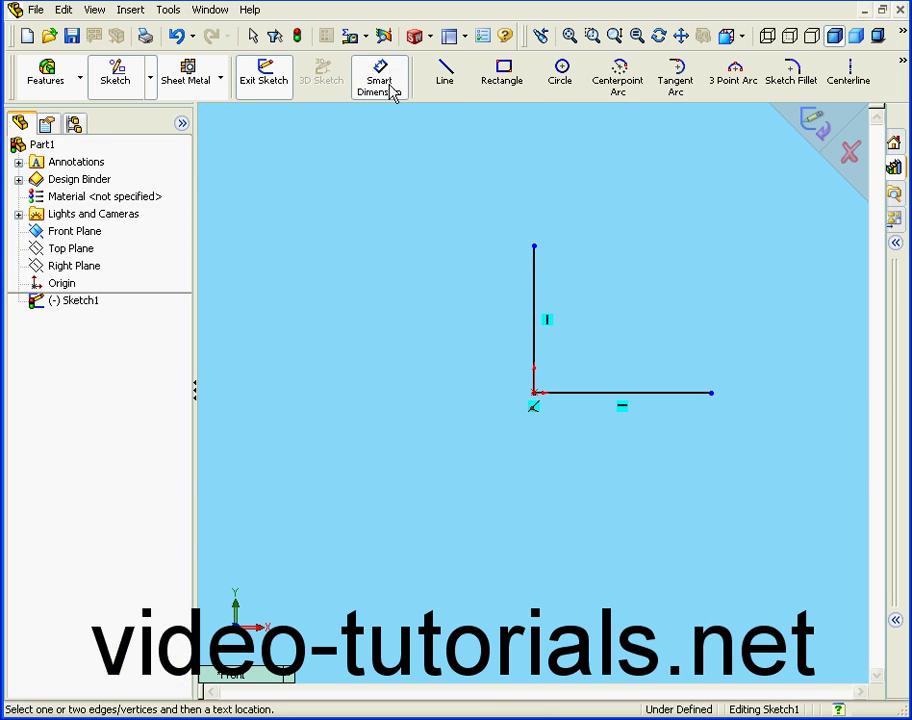
pyautogui.click(535, 318)
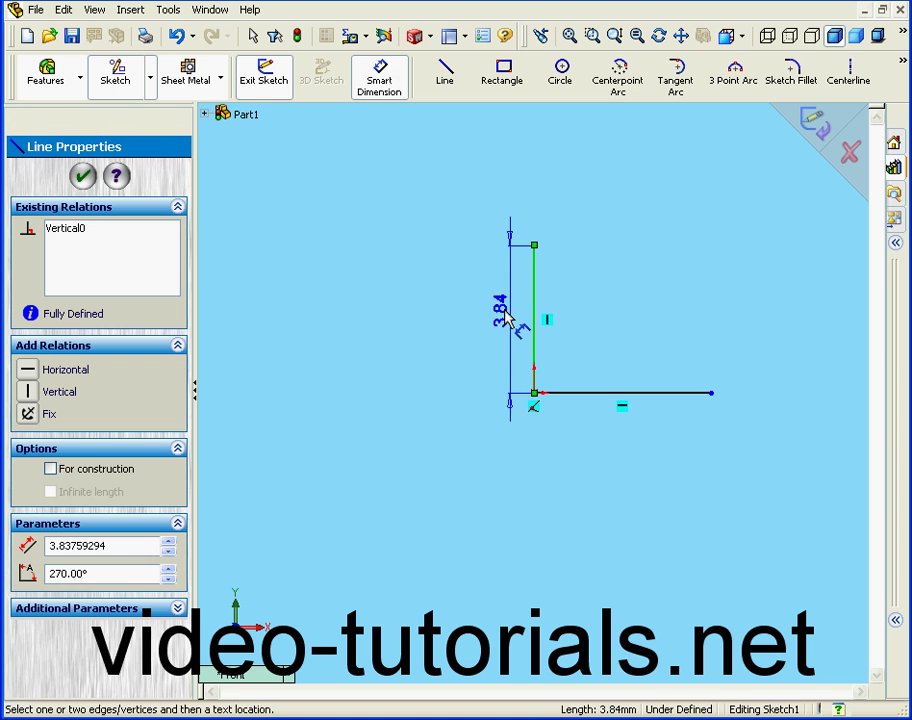
pyautogui.click(456, 316)
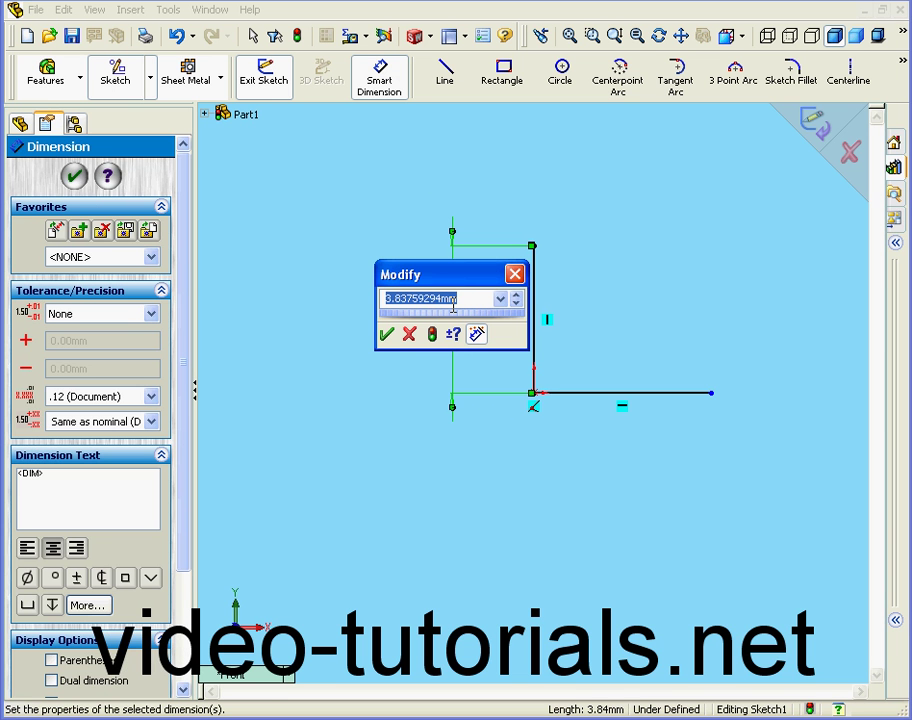
pyautogui.write('5')
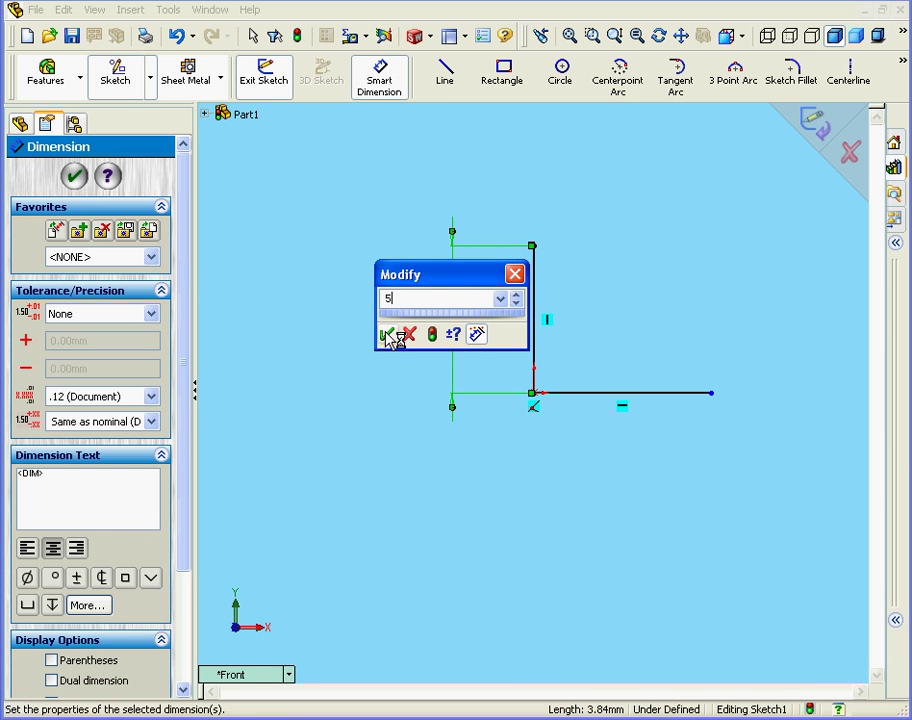
pyautogui.click(388, 335)
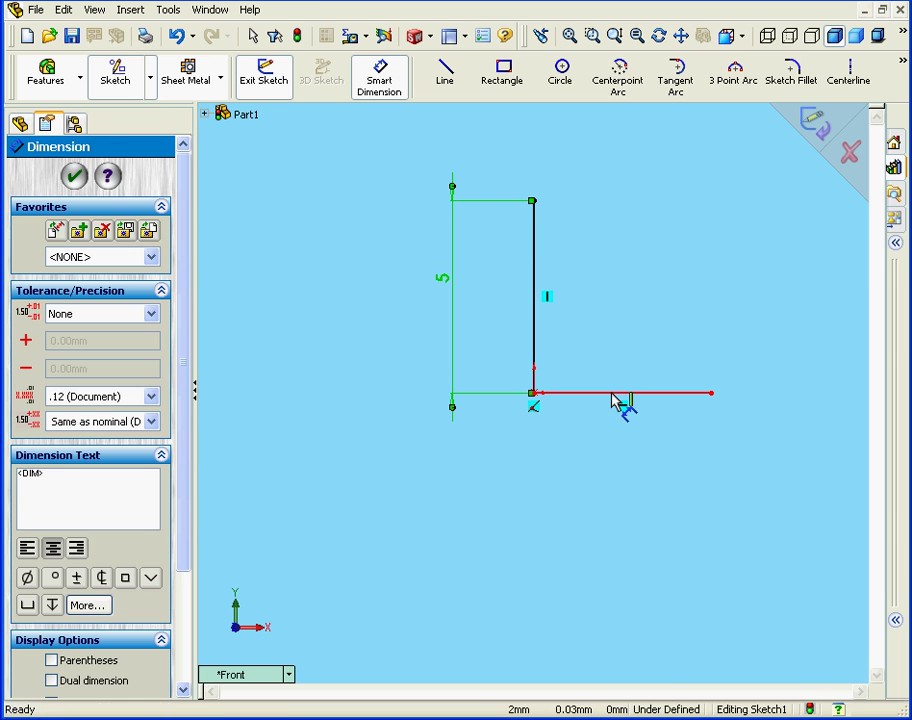
pyautogui.click(614, 393)
pyautogui.click(616, 486)
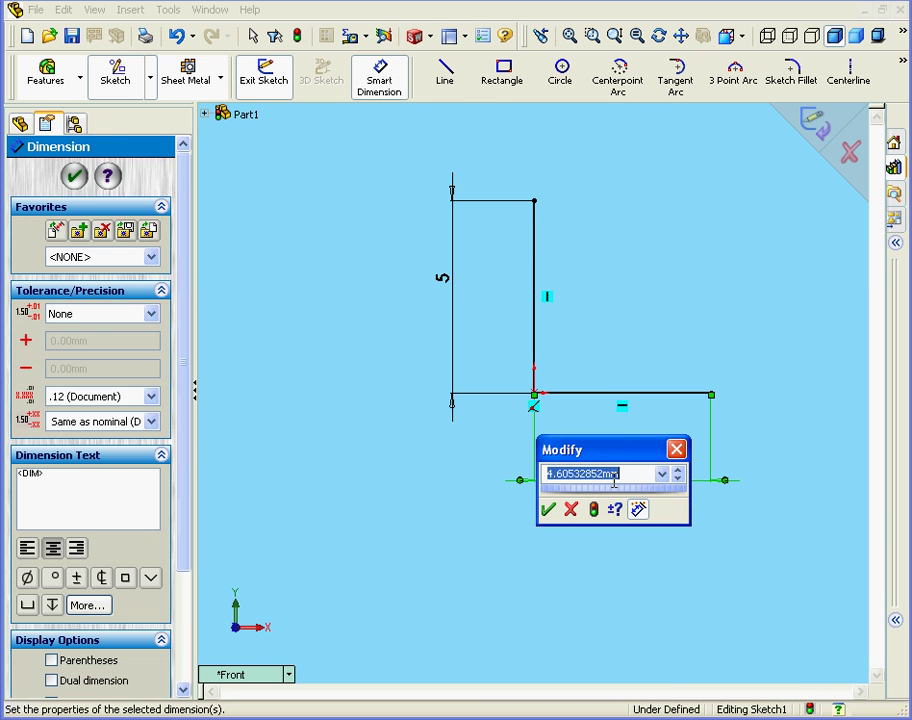
pyautogui.write('5')
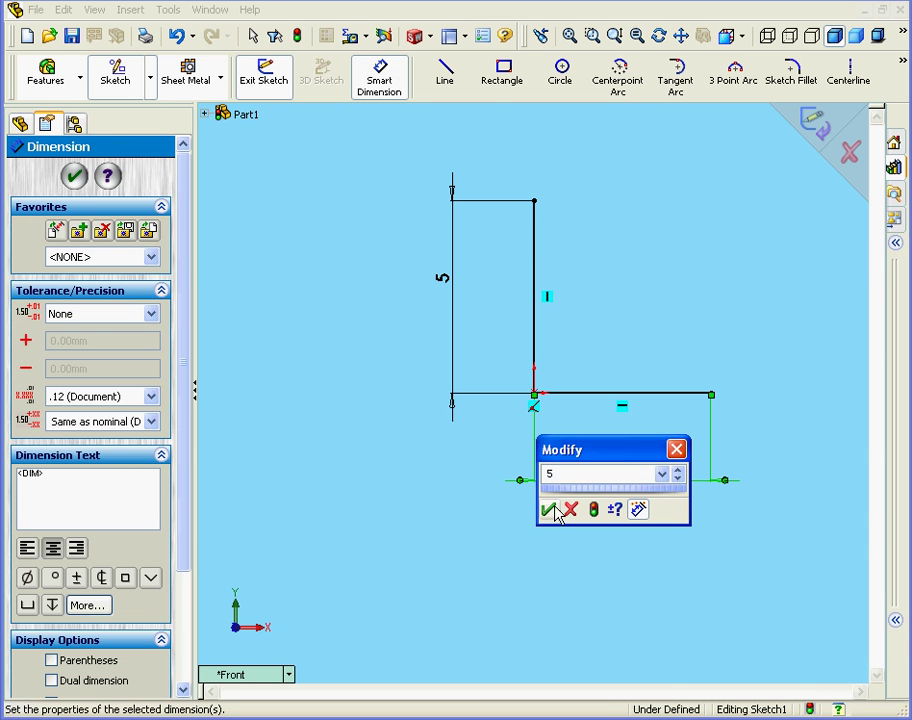
pyautogui.click(550, 510)
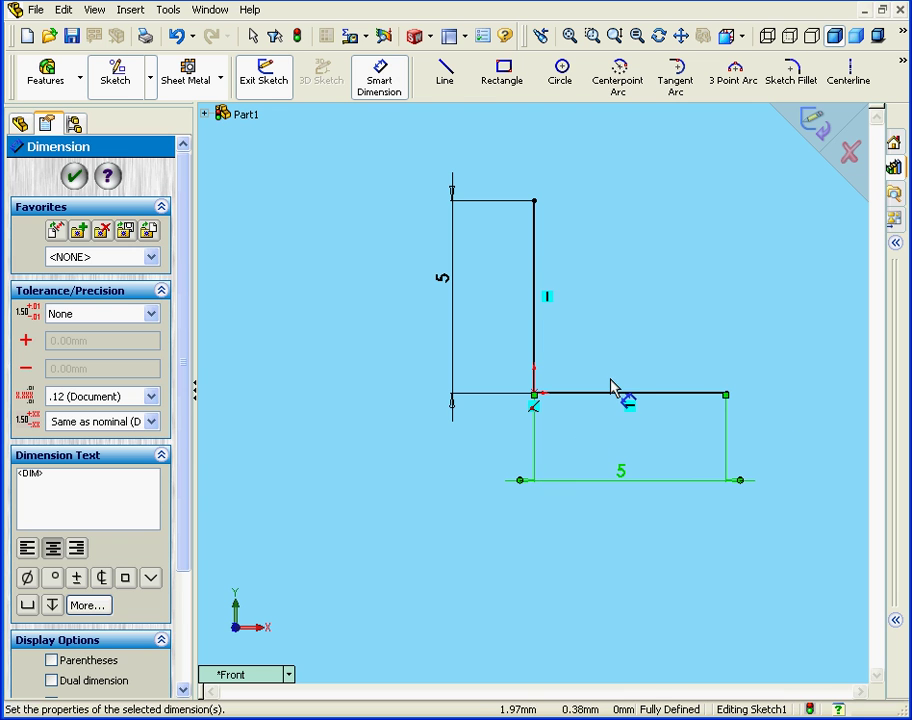
pyautogui.click(815, 124)
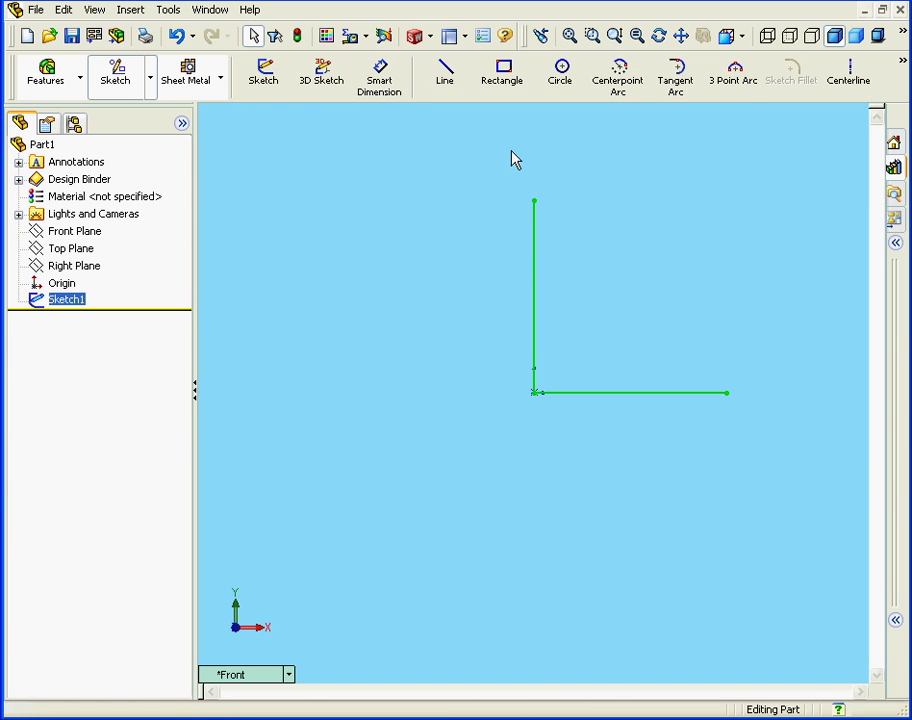
# - Show the Sheet Metal CommandManager tab, briefly checking the toolbar list
pyautogui.click(186, 78)
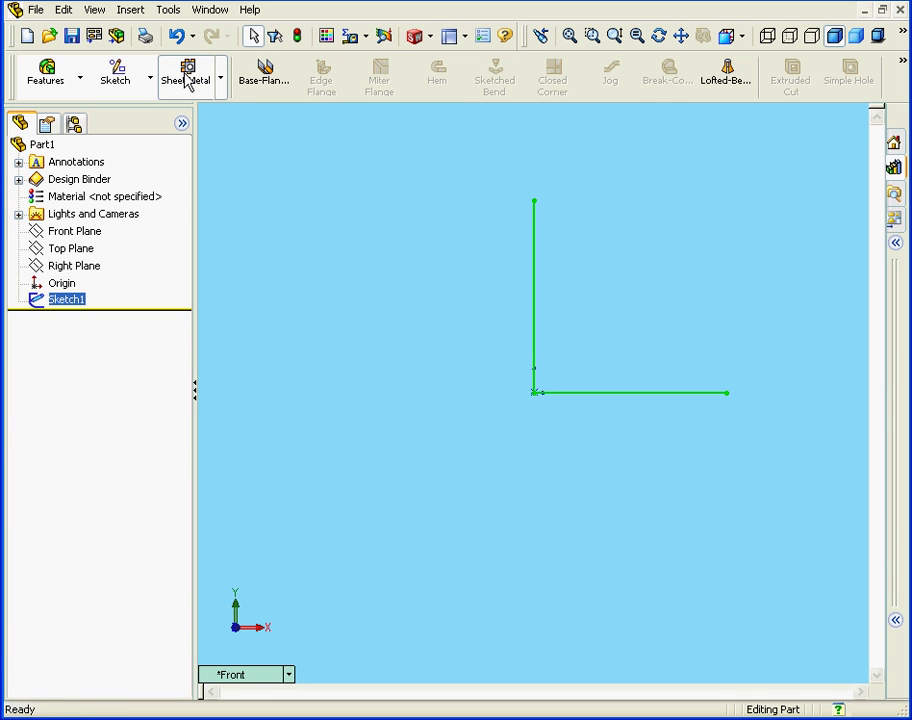
pyautogui.rightClick(313, 37)
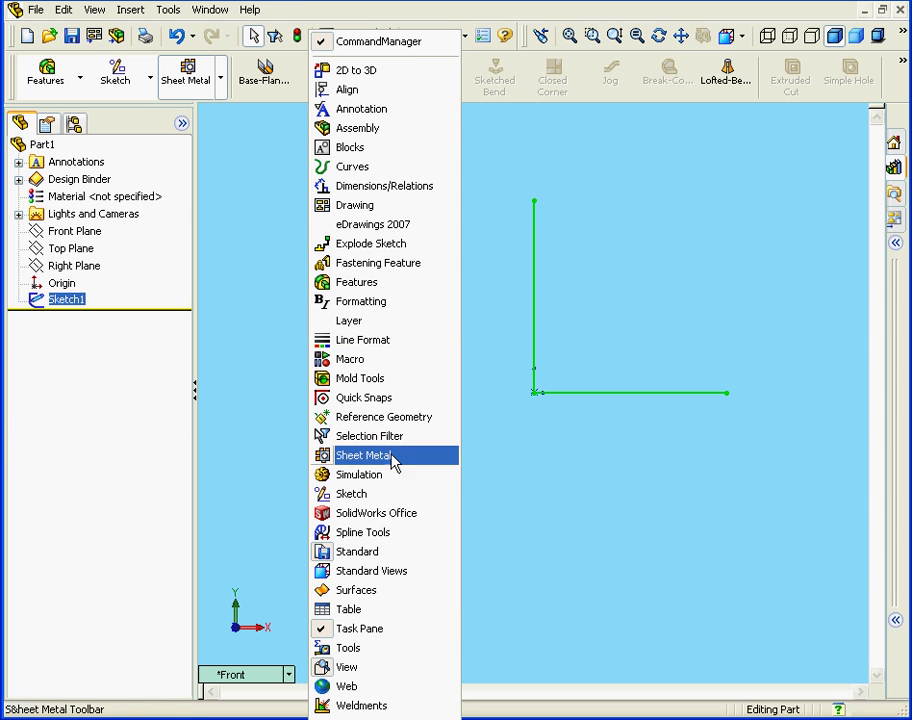
pyautogui.click(224, 170)
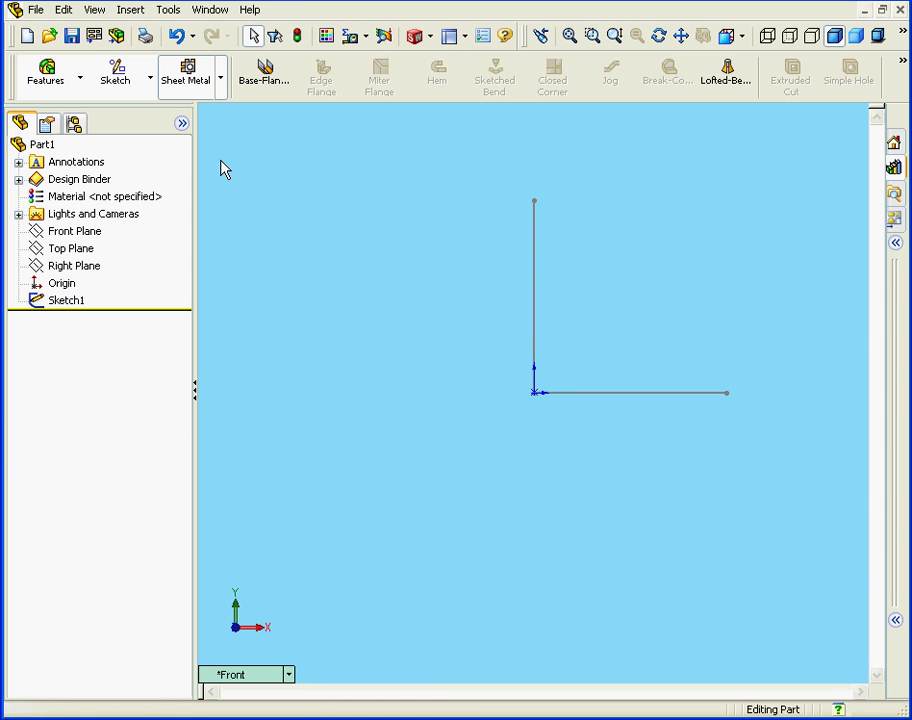
# - Start a Base-Flange from Sketch1 with 3 mm depth in the flipped direction, viewed Normal To
pyautogui.click(266, 86)
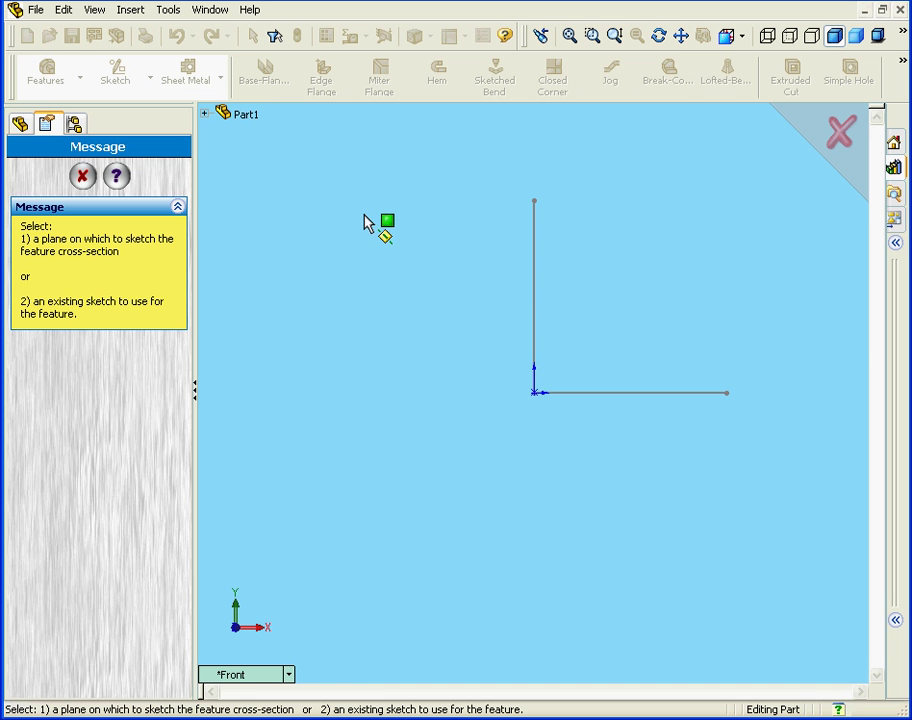
pyautogui.click(534, 303)
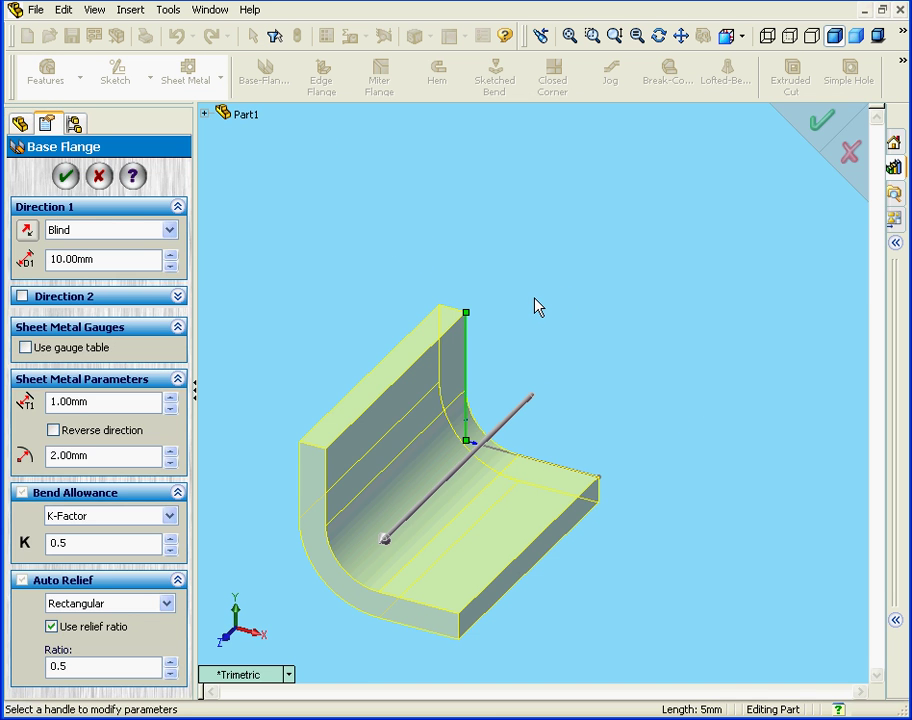
pyautogui.click(386, 539)
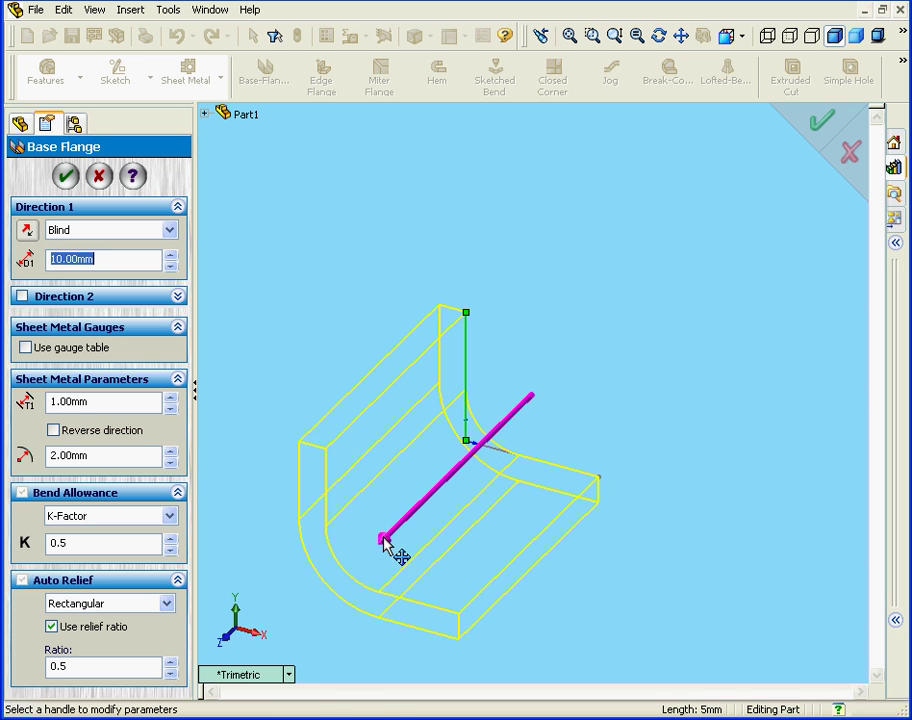
pyautogui.click(505, 456)
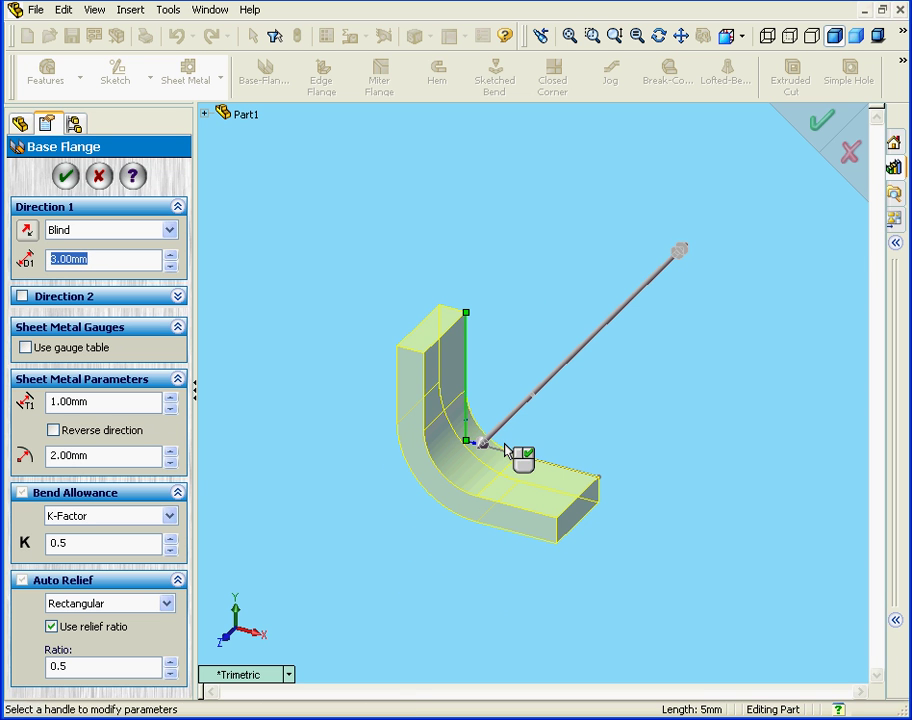
pyautogui.click(741, 36)
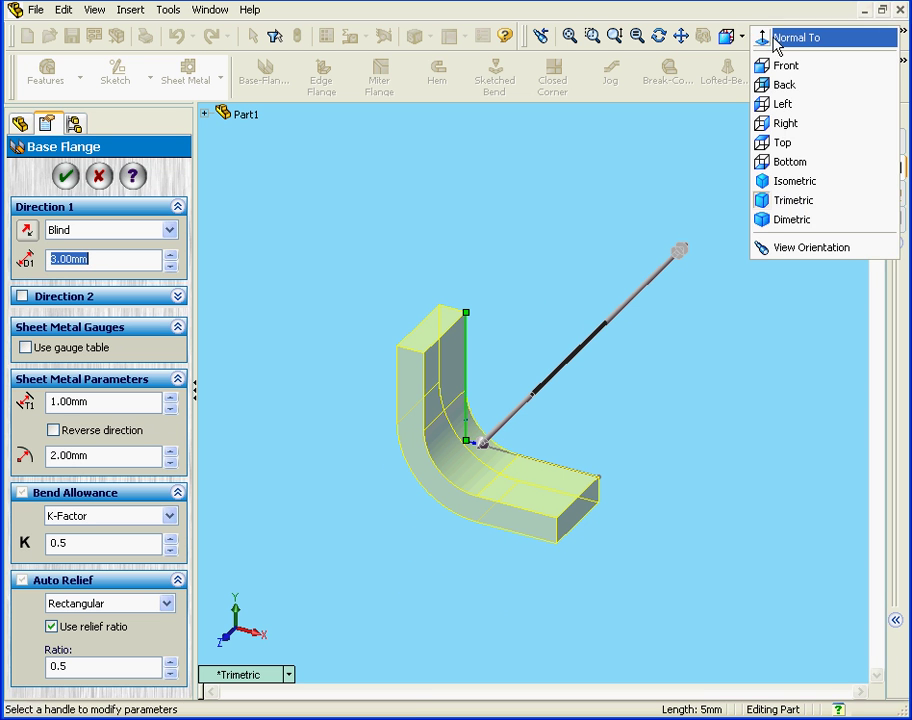
pyautogui.click(770, 37)
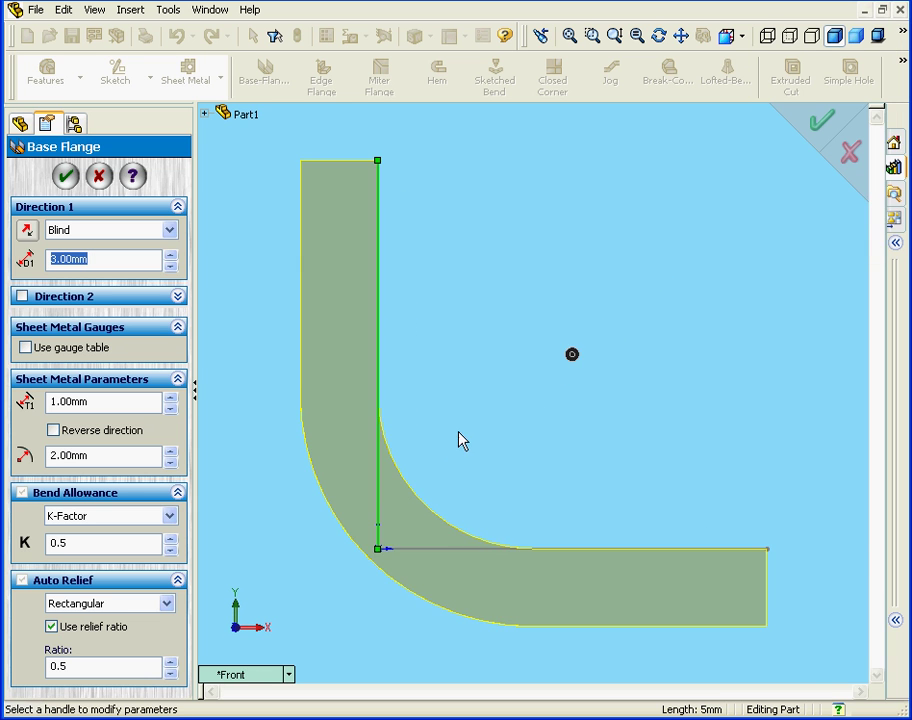
pyautogui.scroll(1, 513, 399)
pyautogui.scroll(-1, 513, 399)
# - Change the base flange bend radius from 2.00 mm to 1.00 mm
pyautogui.scroll(-1, 511, 398)
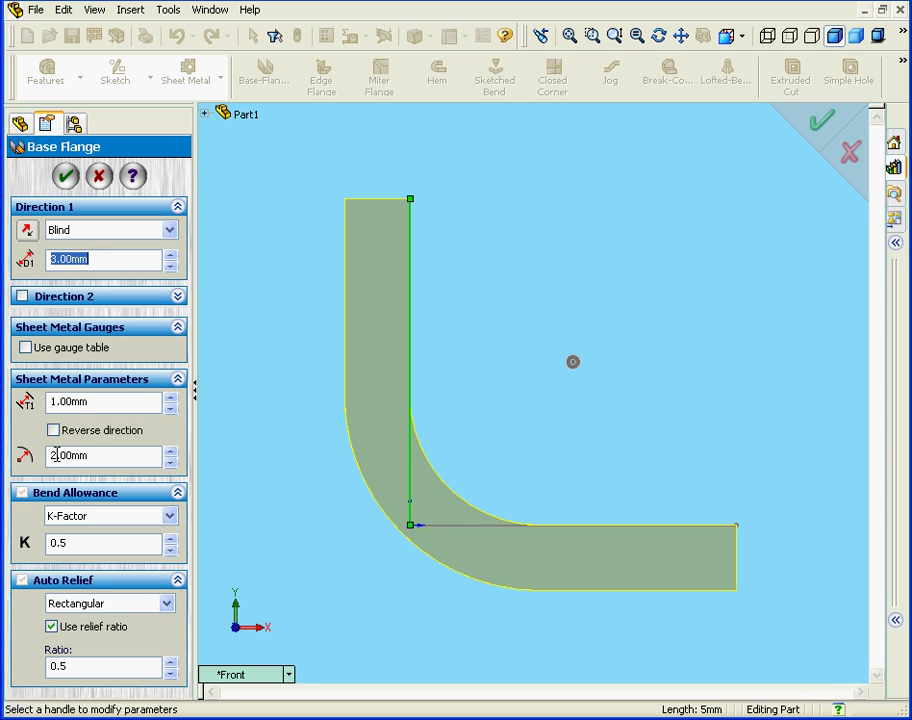
pyautogui.moveTo(57, 455); pyautogui.dragTo(44, 465)
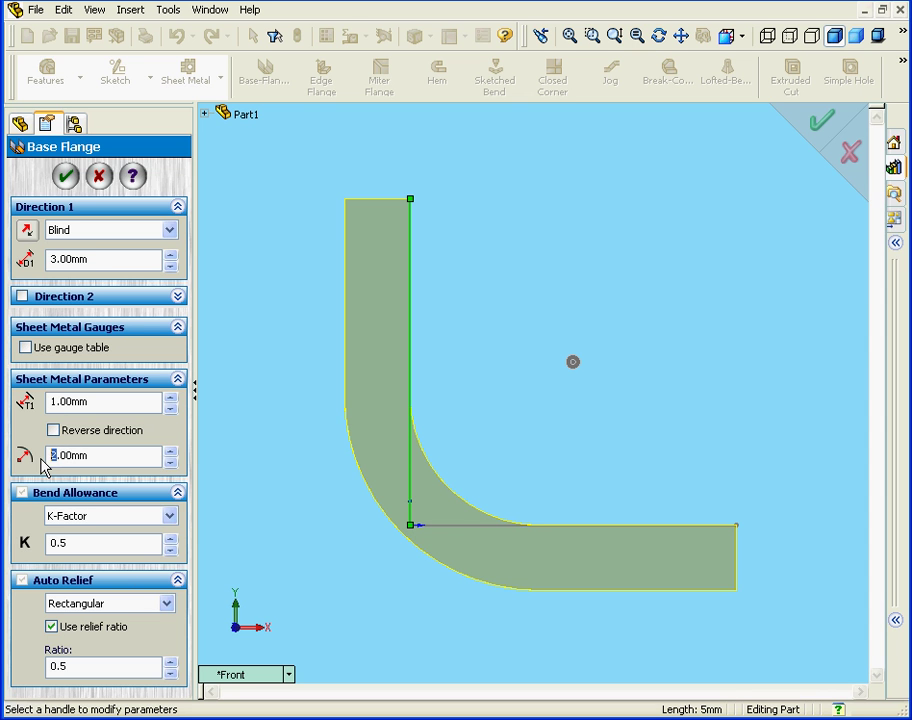
pyautogui.write('1')
pyautogui.press('Return')
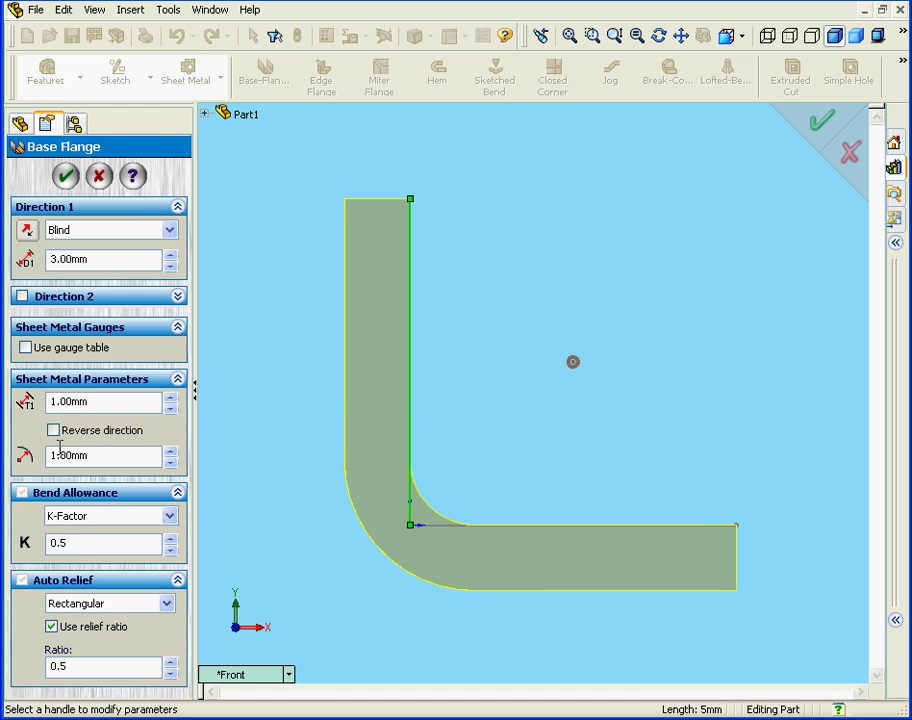
# - Keep K-Factor as the bend allowance method and accept the base flange
pyautogui.click(170, 516)
pyautogui.click(155, 548)
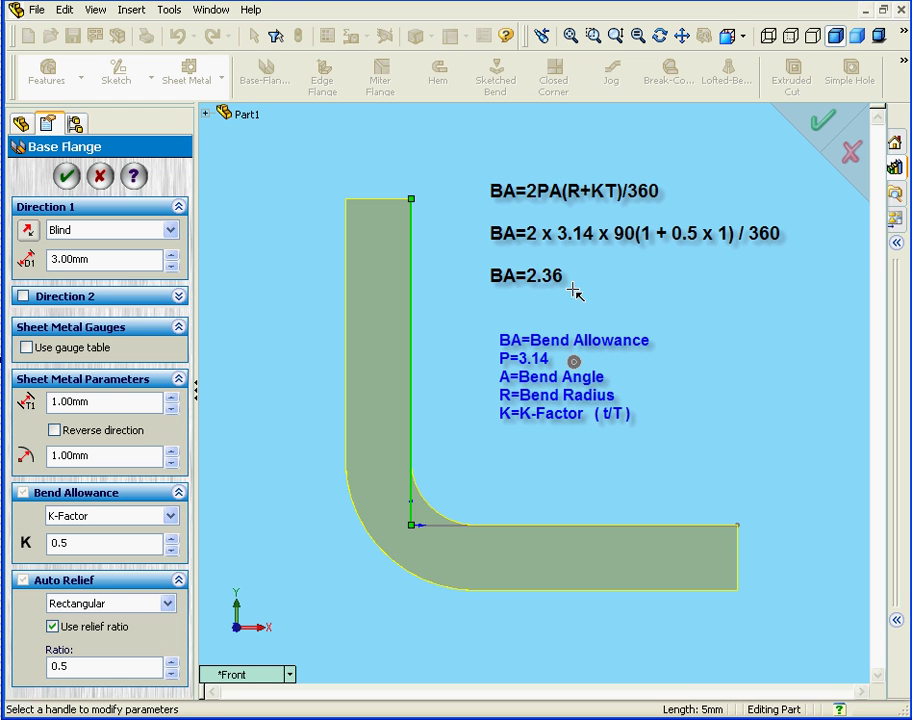
pyautogui.click(65, 177)
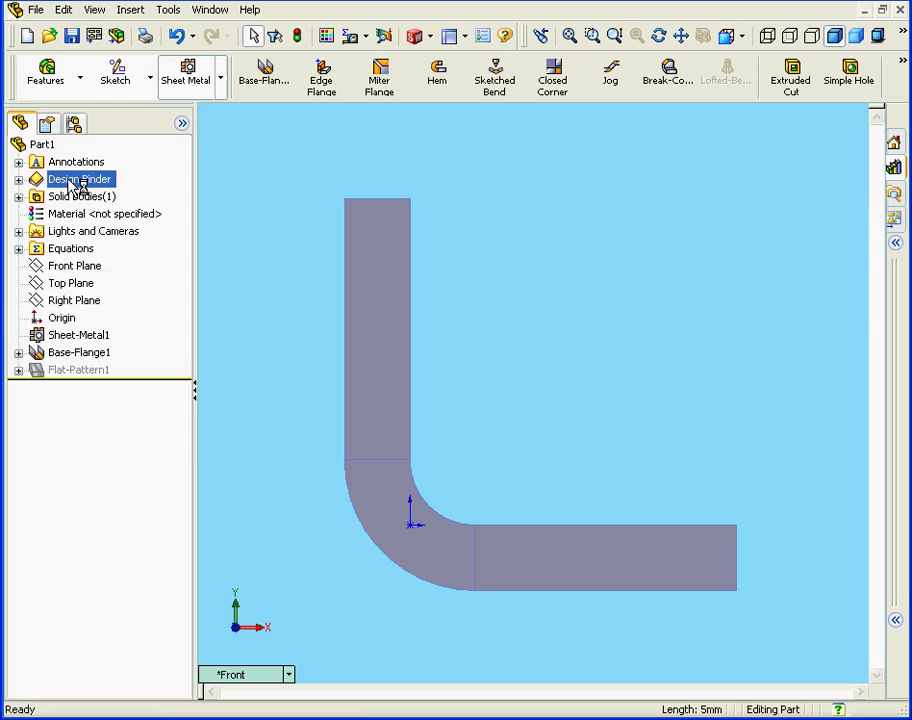
# - Flatten the flange into its flat strip and centre it in the view
pyautogui.click(903, 63)
pyautogui.click(805, 123)
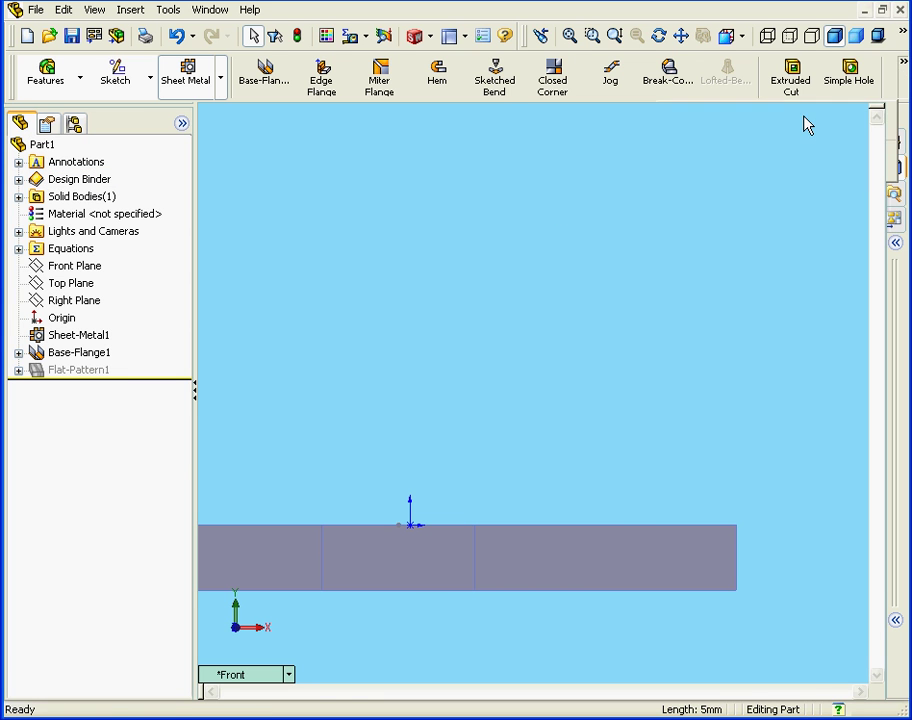
pyautogui.click(681, 36)
pyautogui.moveTo(428, 564)
pyautogui.mouseDown()
pyautogui.moveTo(565, 467)
pyautogui.moveTo(557, 462)
pyautogui.mouseUp()
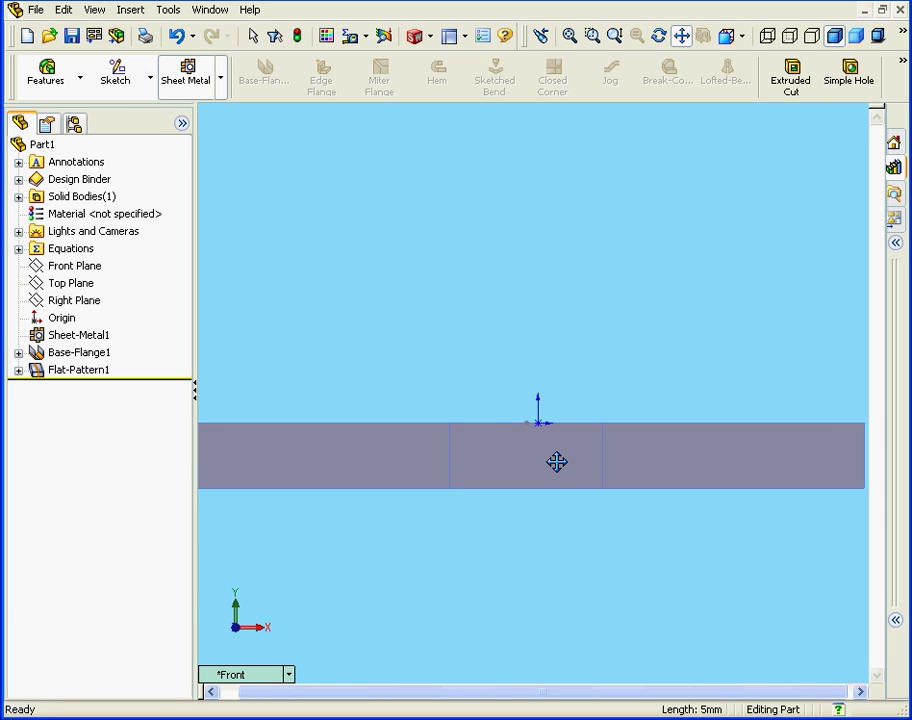
pyautogui.press('Escape')
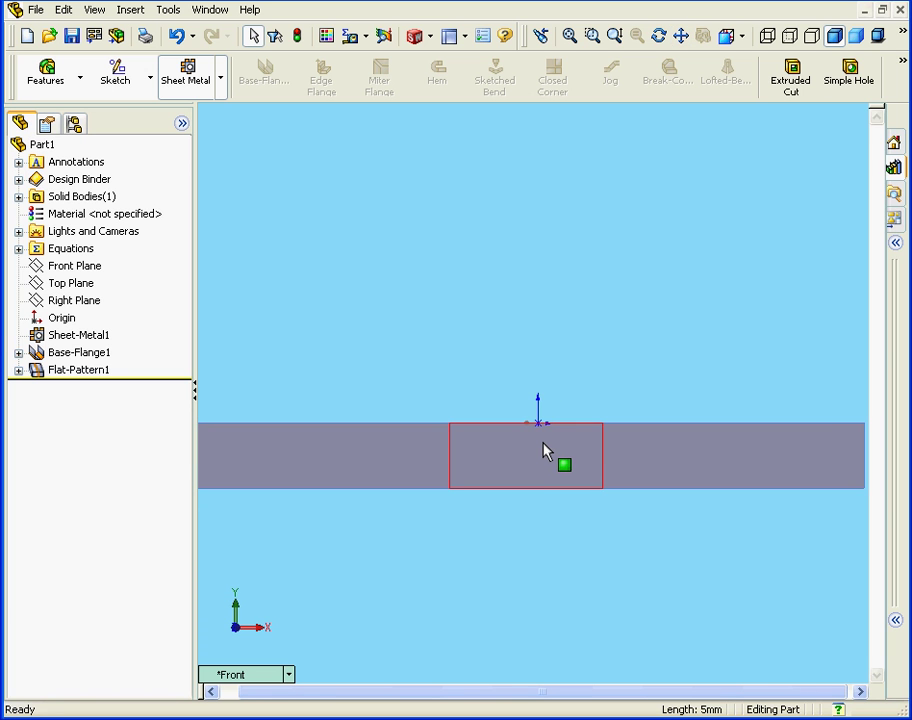
# - Measure the bend region's bottom edge, reading the 2.36 mm bend allowance
pyautogui.click(352, 38)
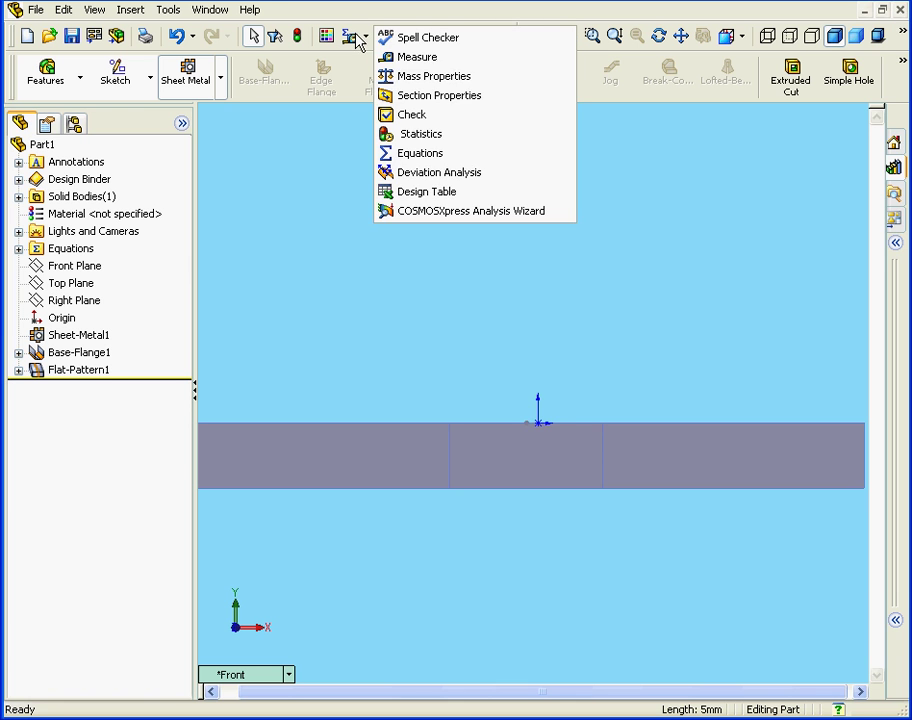
pyautogui.click(433, 58)
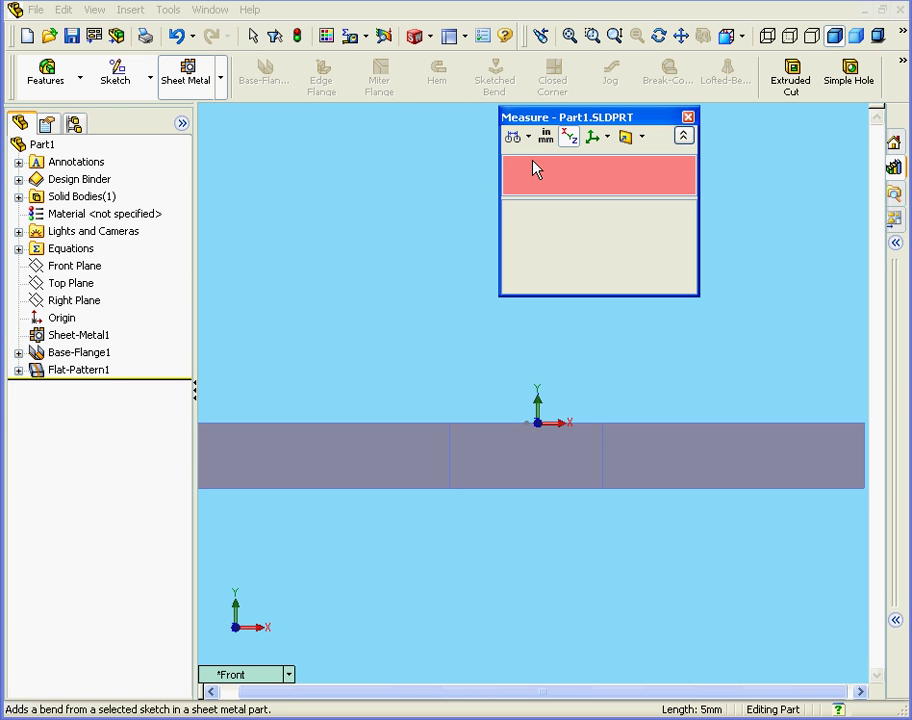
pyautogui.click(497, 488)
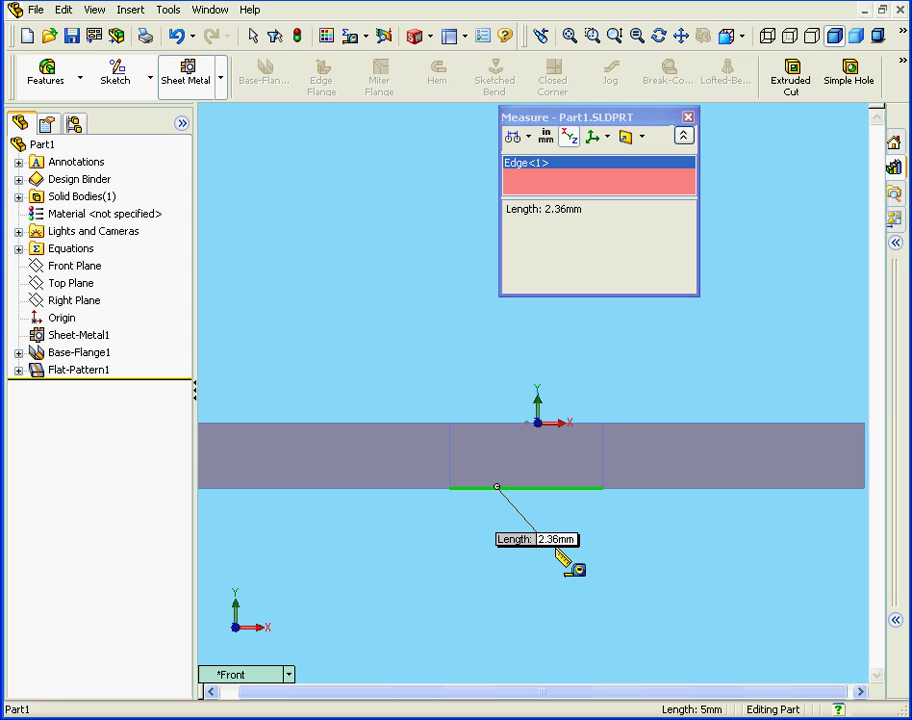
pyautogui.rightClick(587, 341)
pyautogui.click(669, 410)
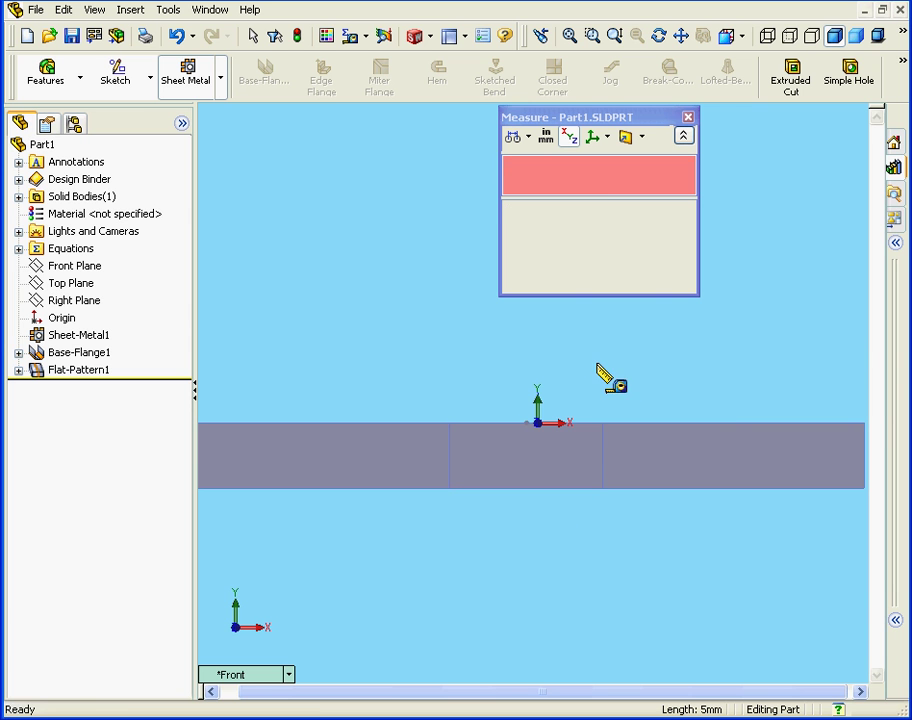
pyautogui.scroll(-1, 607, 368)
pyautogui.scroll(2, 597, 355)
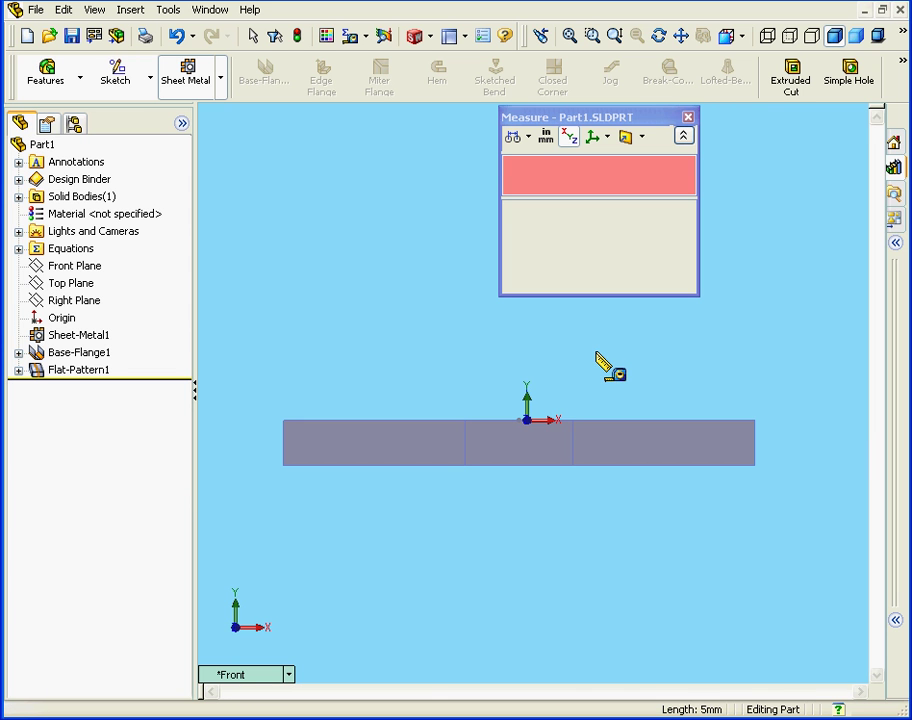
pyautogui.click(283, 441)
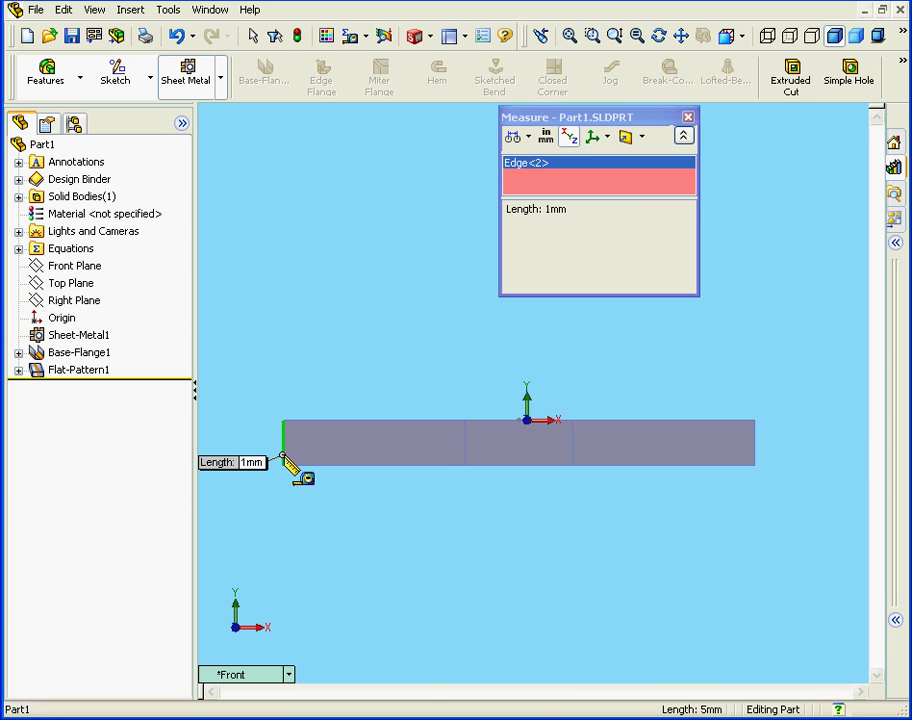
pyautogui.click(754, 441)
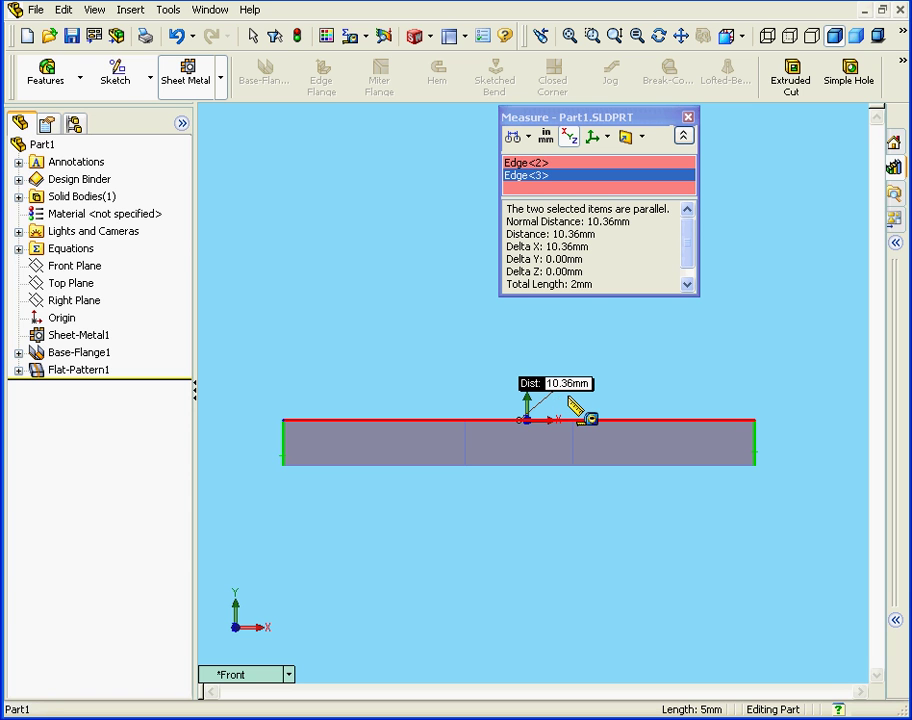
pyautogui.click(678, 366)
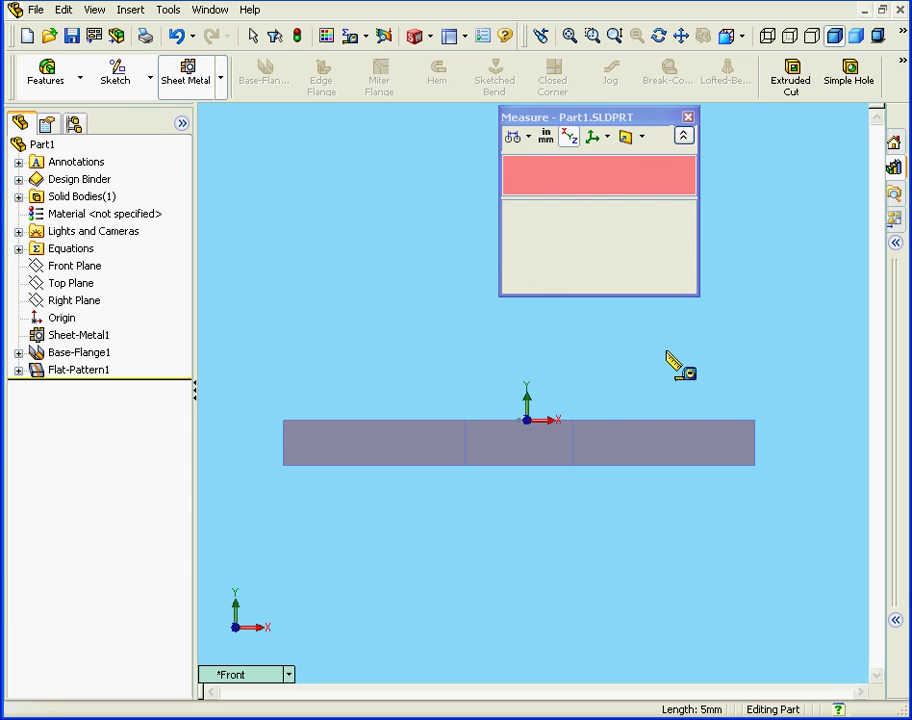
# - Fold the flat strip back into its L shape and close the Measure window
pyautogui.click(903, 63)
pyautogui.click(808, 120)
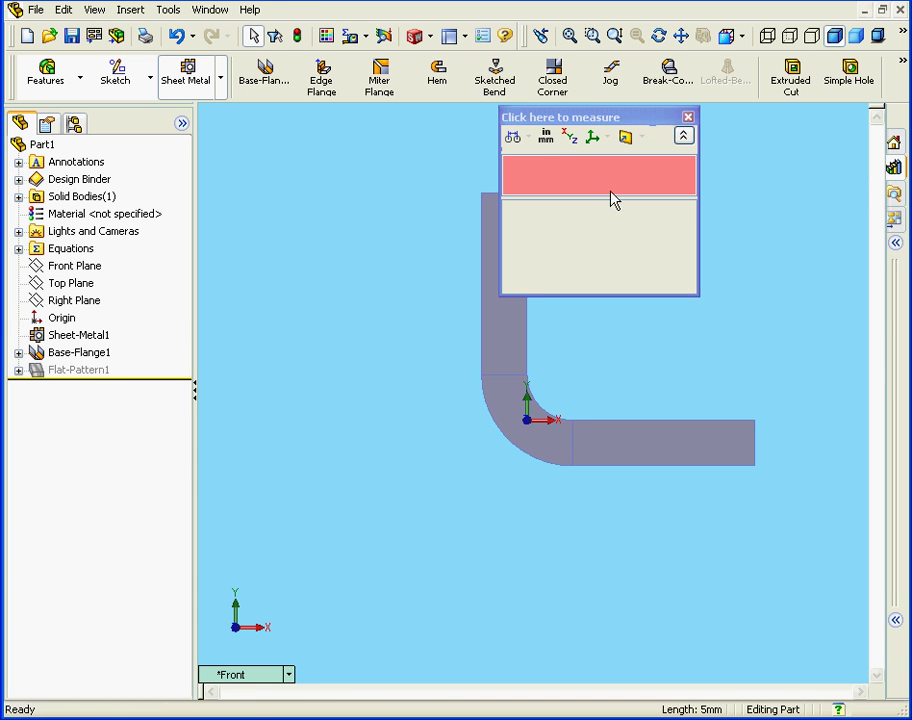
pyautogui.moveTo(593, 120); pyautogui.dragTo(686, 120)
pyautogui.click(781, 117)
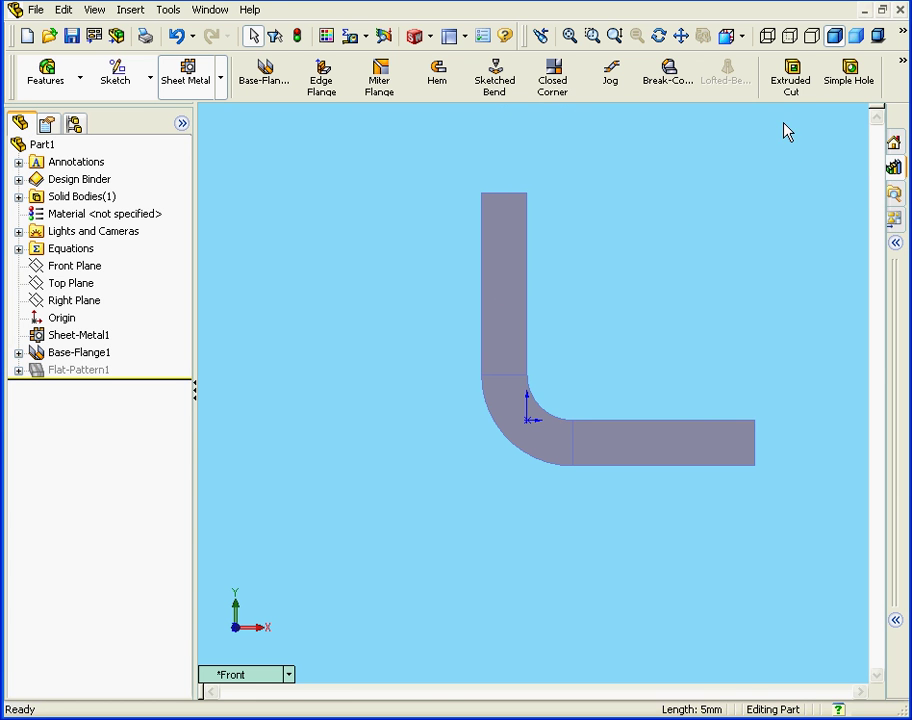
# - Reopen Base-Flange1 with Edit Feature
pyautogui.click(88, 354)
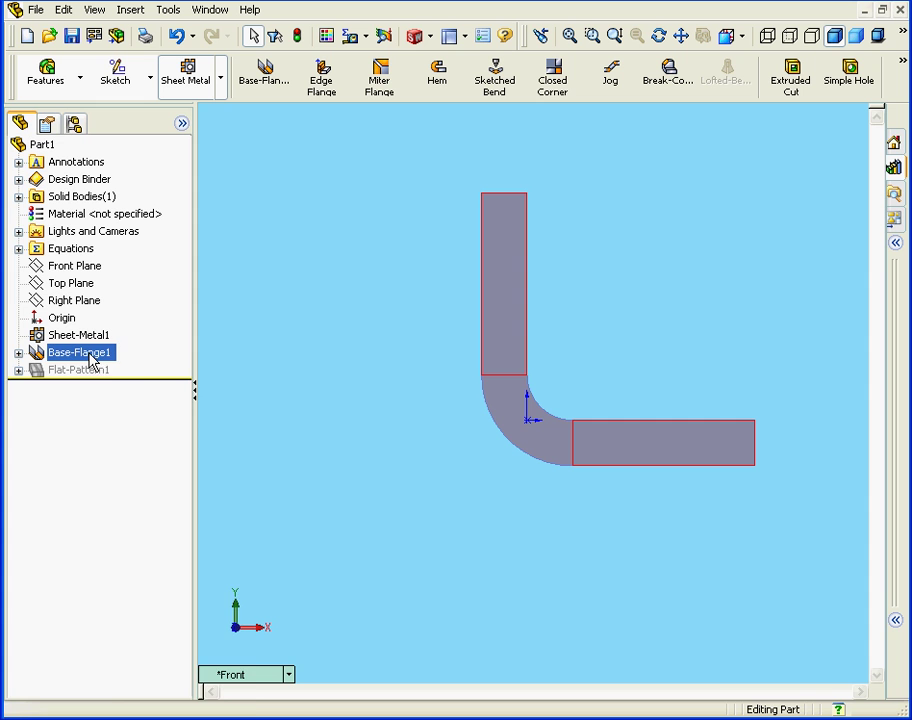
pyautogui.rightClick(89, 355)
pyautogui.click(148, 405)
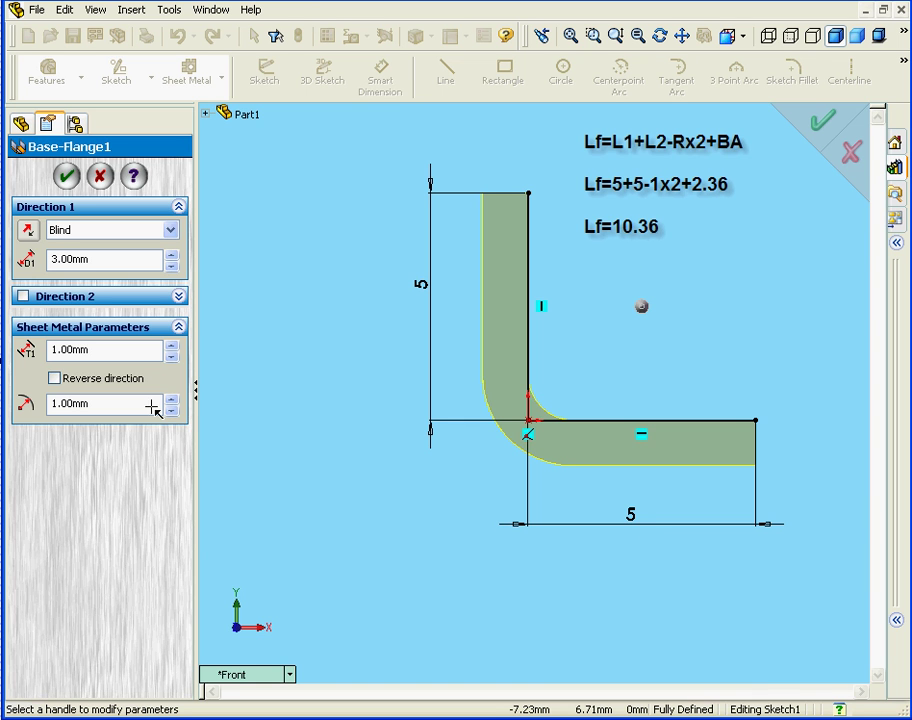
# - Reverse the thickness direction so the 1 mm thickness lies inside the L
pyautogui.click(55, 379)
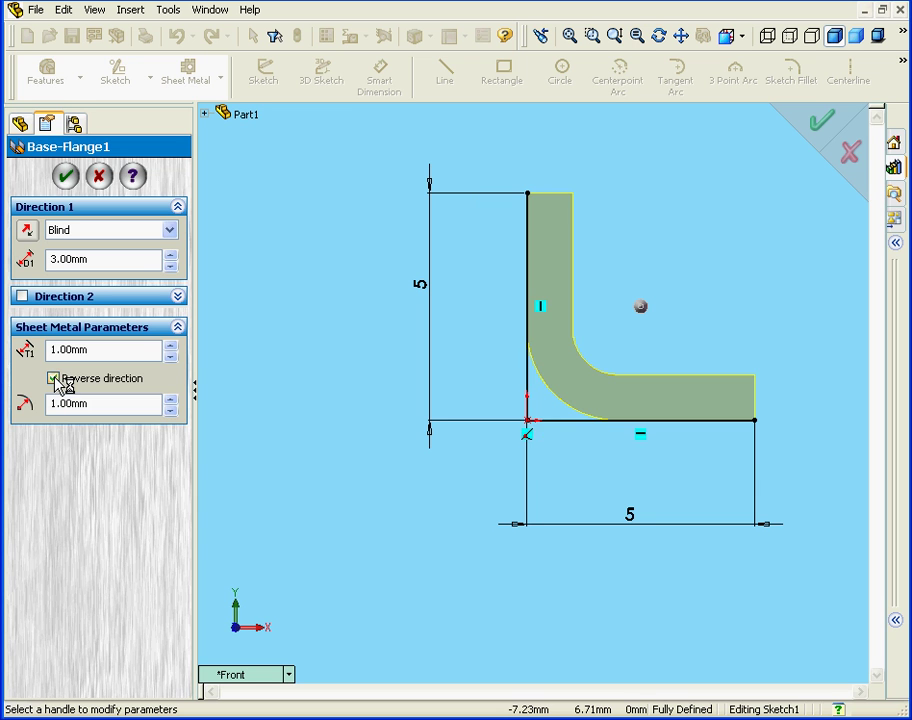
pyautogui.click(53, 379)
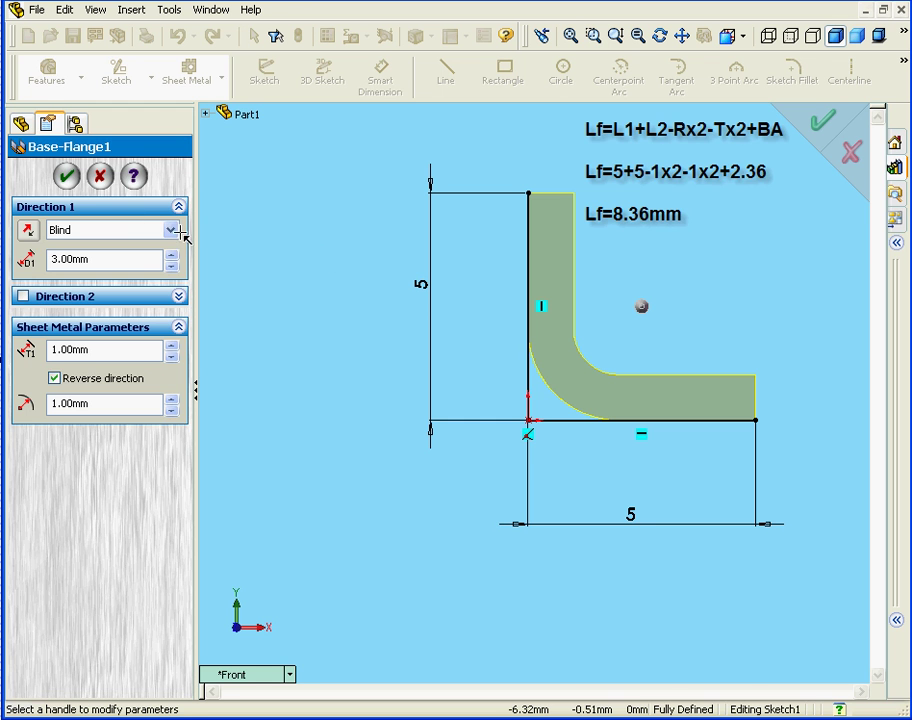
# - Accept the edited flange and flatten it into its flat pattern
pyautogui.click(68, 178)
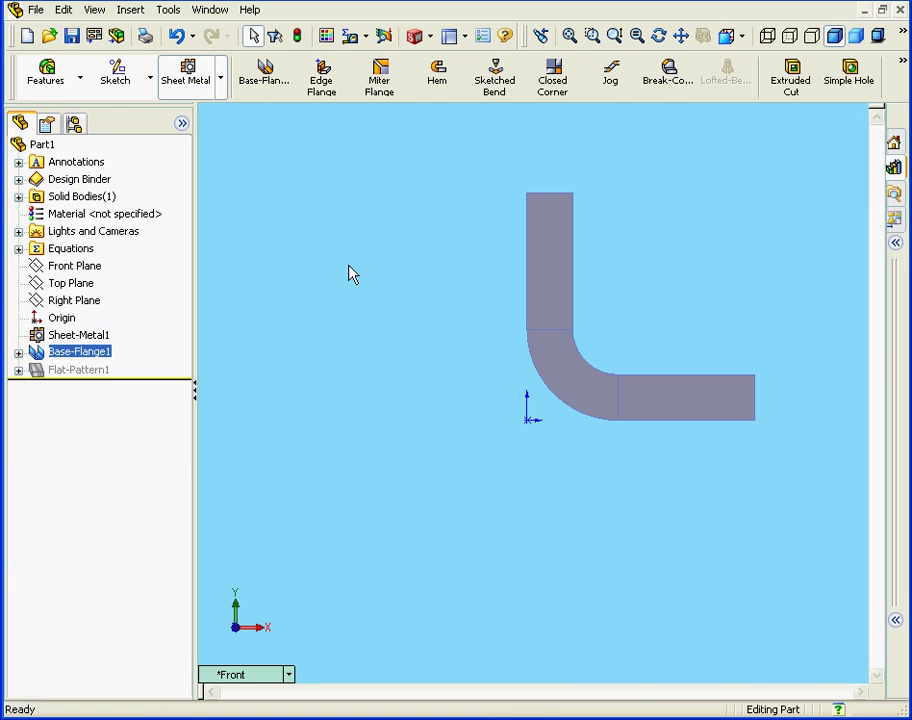
pyautogui.click(901, 62)
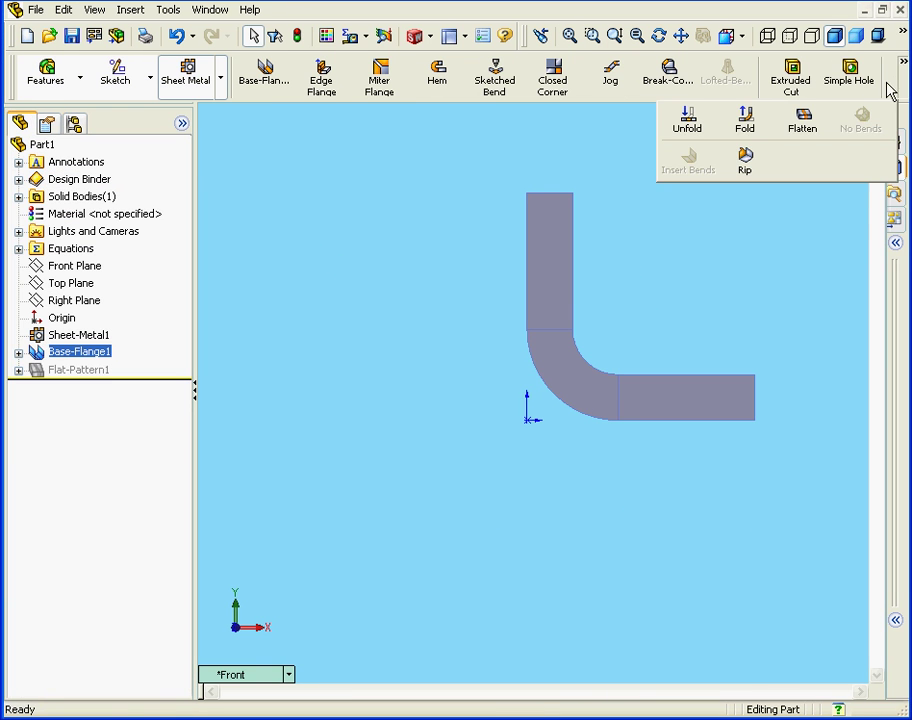
pyautogui.click(805, 122)
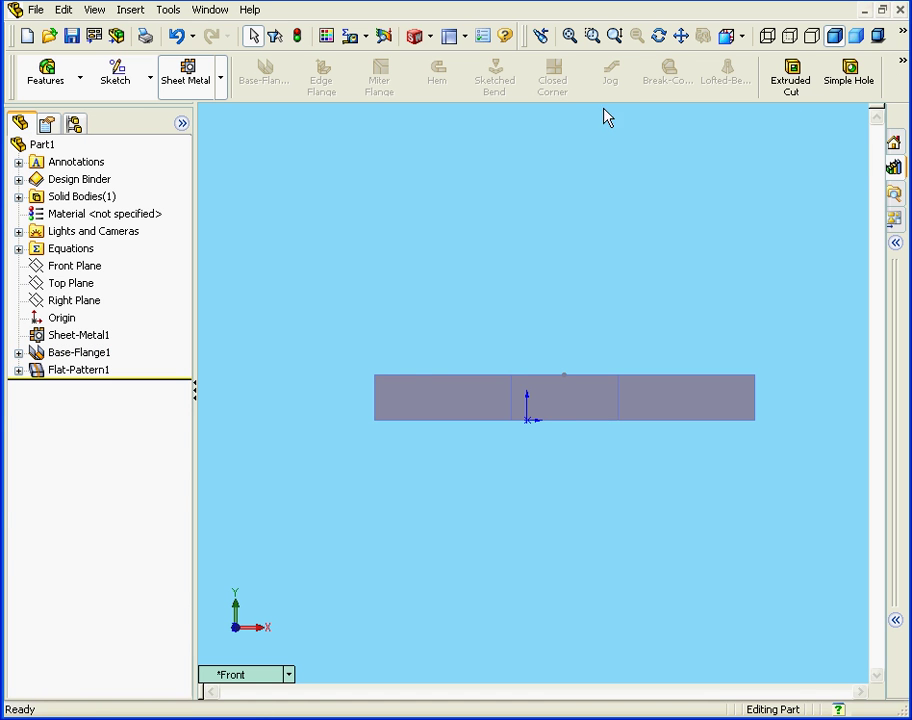
# - Measure the strip's end-to-end flat length of 8.36 mm
pyautogui.click(365, 38)
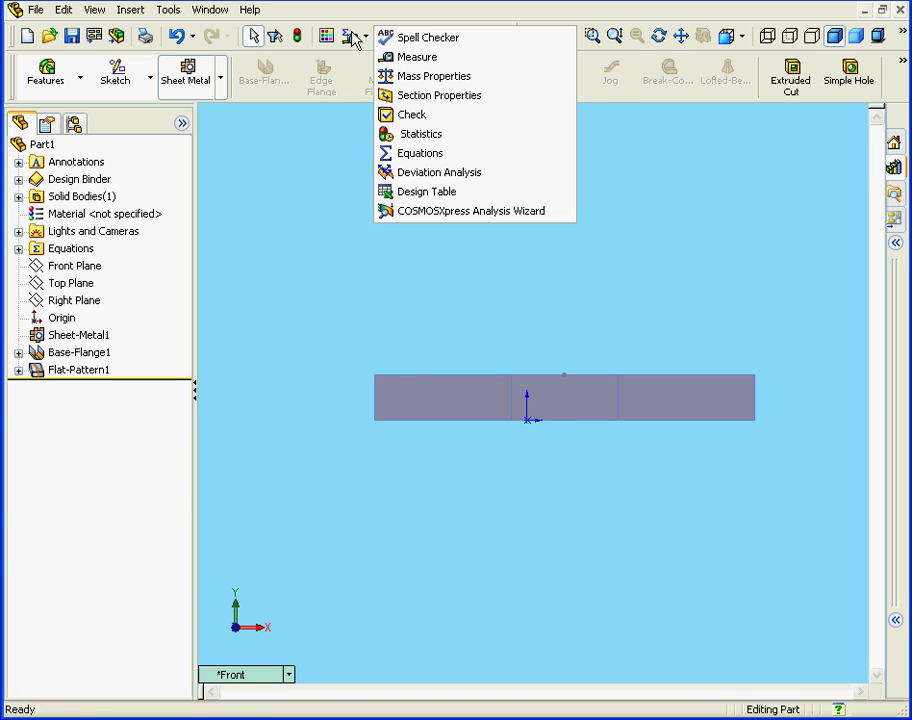
pyautogui.click(432, 58)
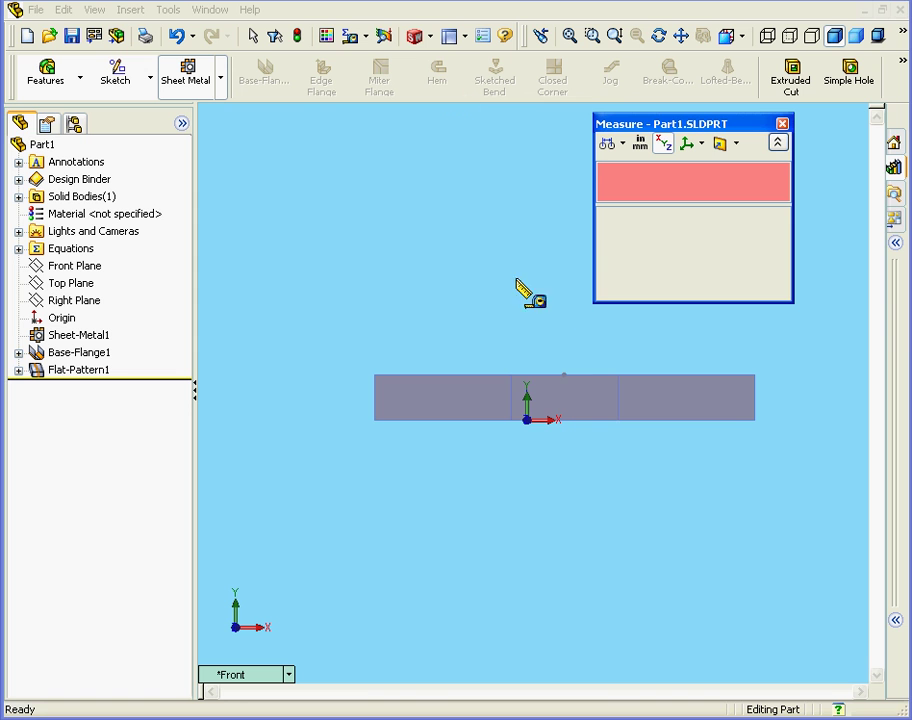
pyautogui.click(754, 398)
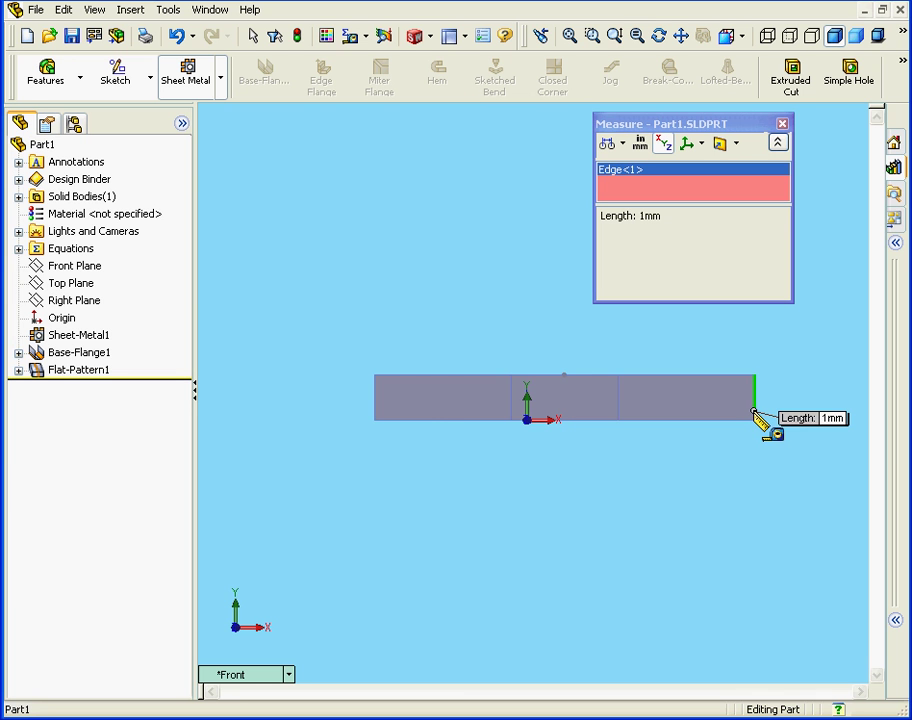
pyautogui.click(376, 403)
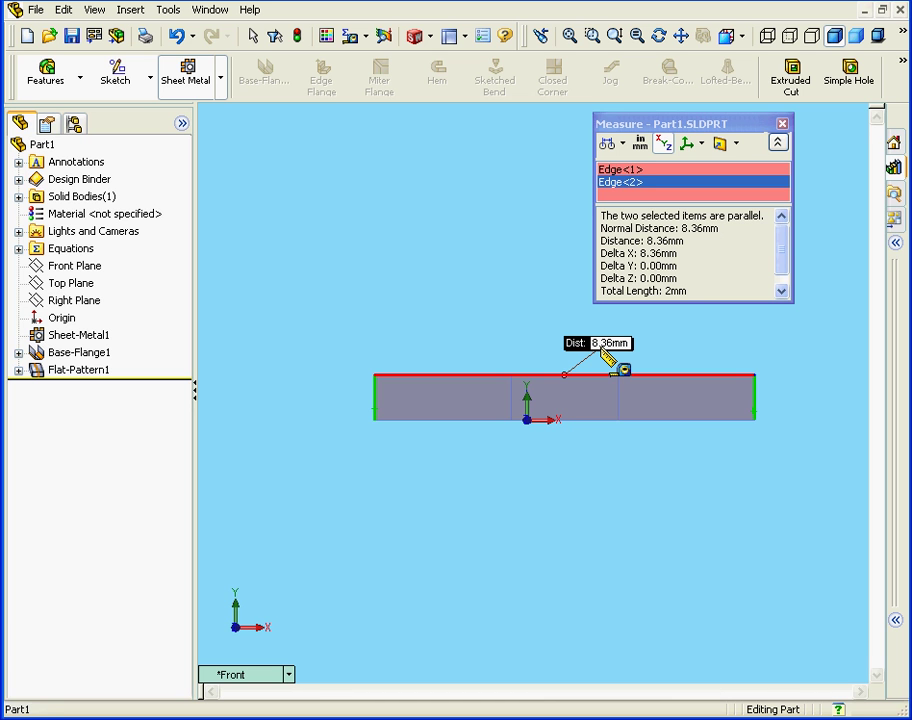
# - Clear the selections and measure the 2.36 mm bend region edge
pyautogui.rightClick(481, 296)
pyautogui.click(545, 362)
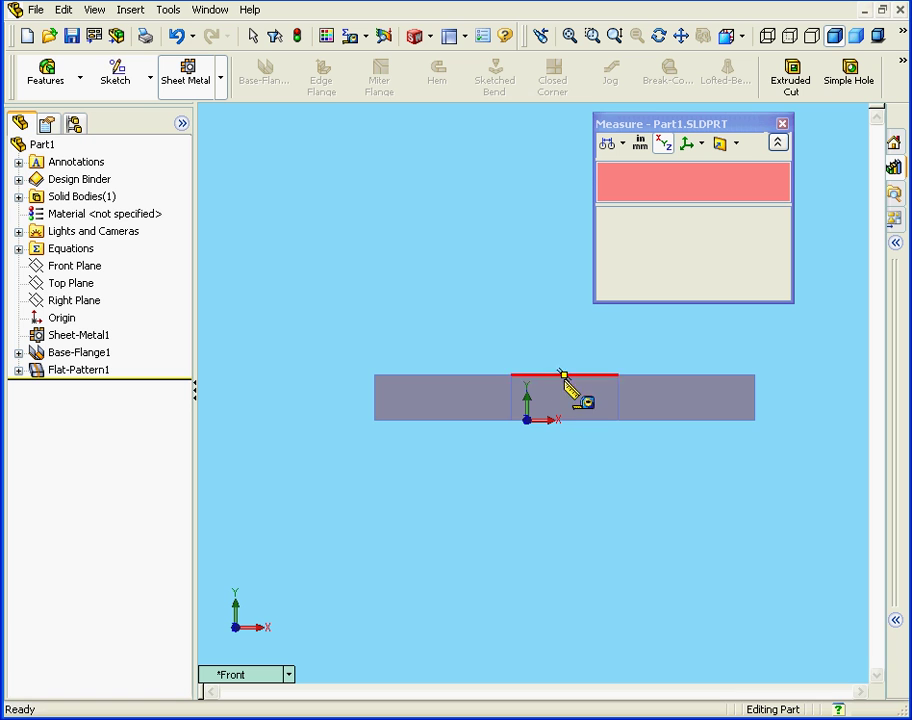
pyautogui.click(597, 418)
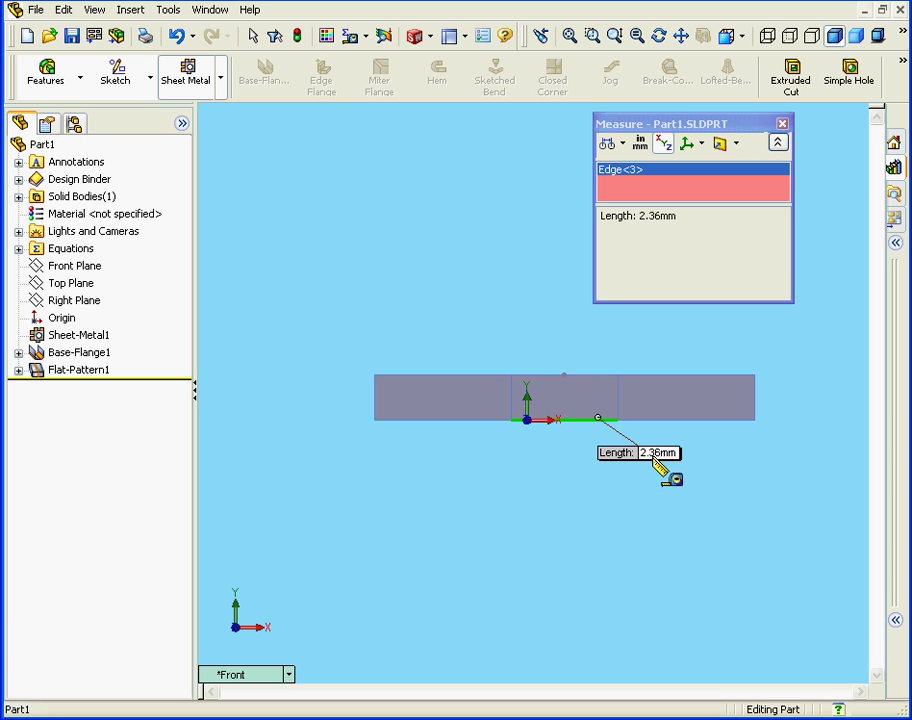